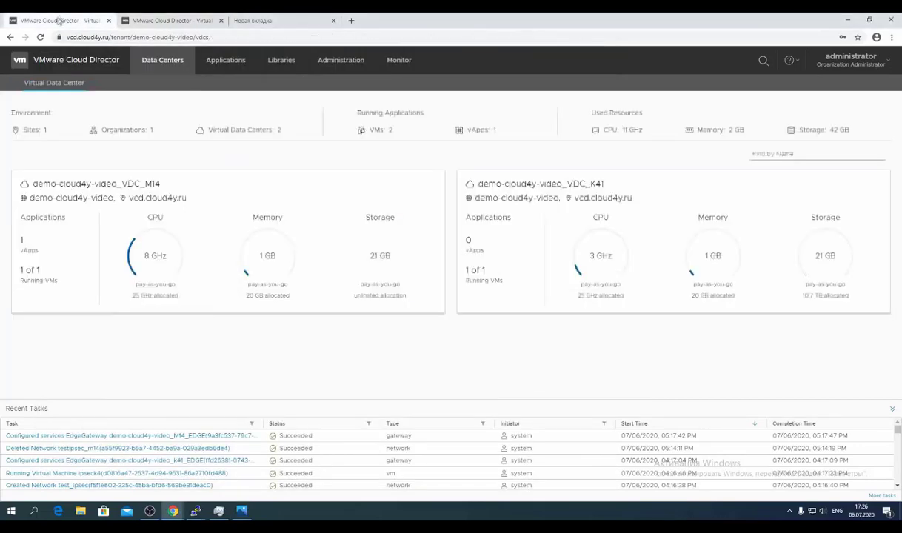
# Close the IPsec tunnel diagram and return to the VDC_M14 Virtual Machines page listing ubuntu-srv-1604.
pyautogui.click(145, 259)
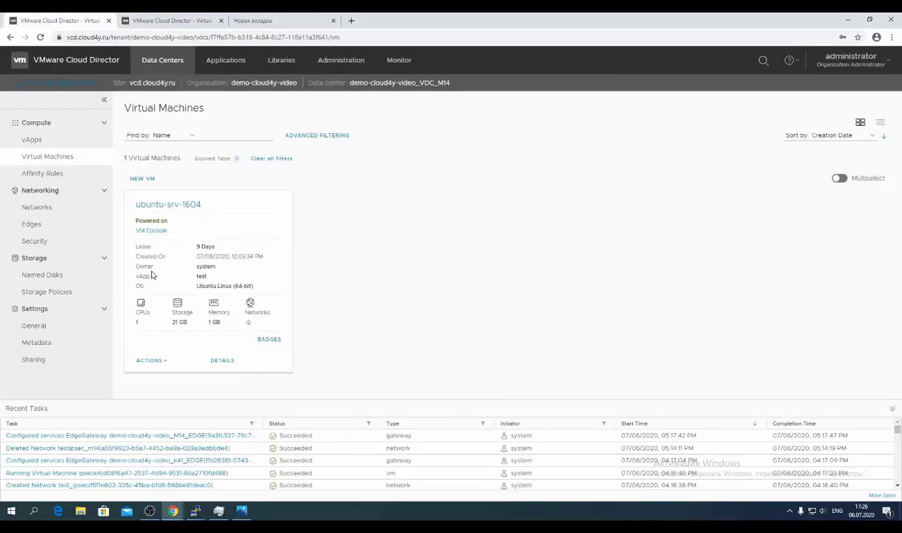
# Look up the M14 edge gateway's public IP 45.134.60.6 in its IP allocations.
pyautogui.hotkey('alt', 'Left')
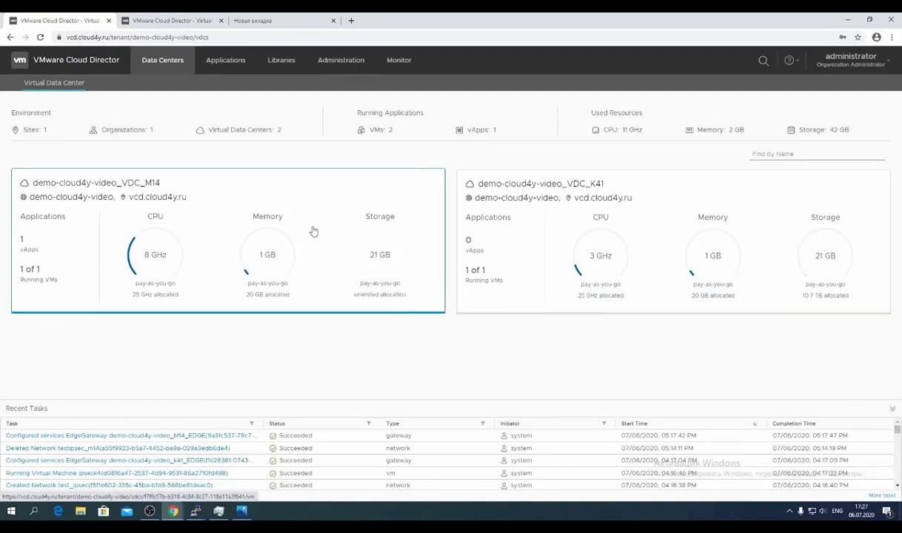
pyautogui.click(284, 245)
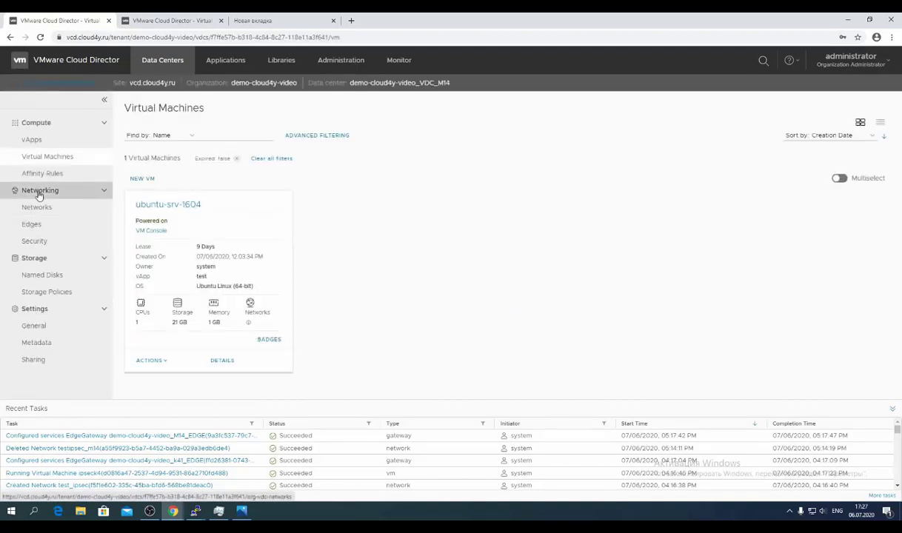
pyautogui.click(33, 225)
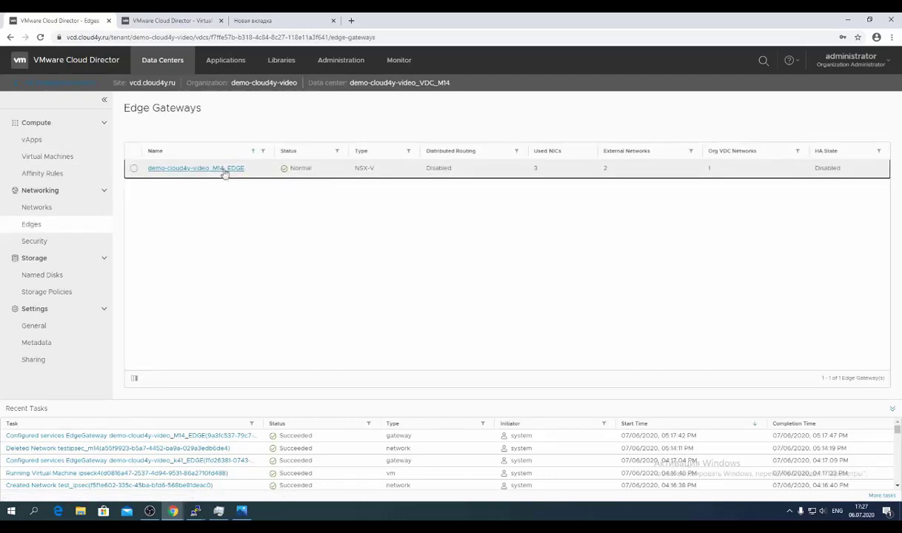
pyautogui.click(227, 168)
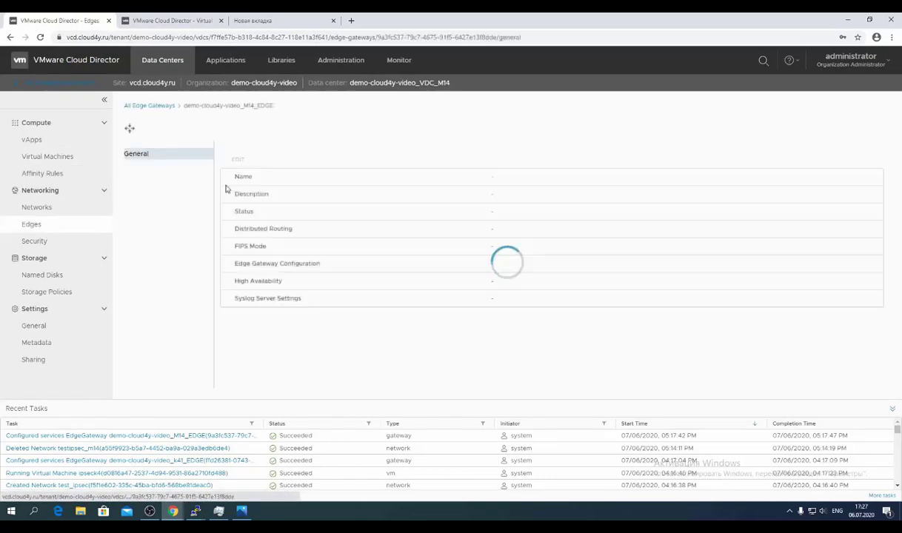
pyautogui.click(158, 197)
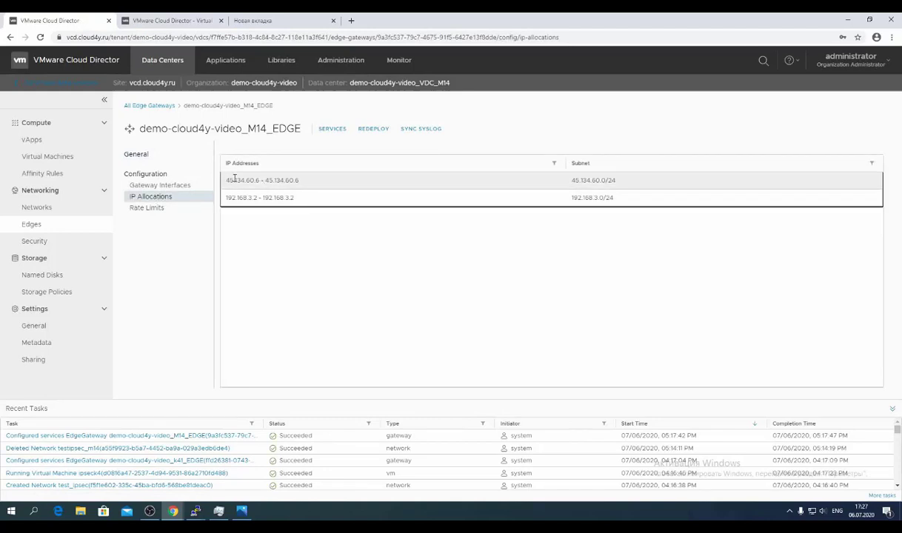
pyautogui.doubleClick(234, 178)
# Compare against the diagram and confirm ubuntu-srv-1604's NIC address 192.168.14.3.
pyautogui.click(241, 512)
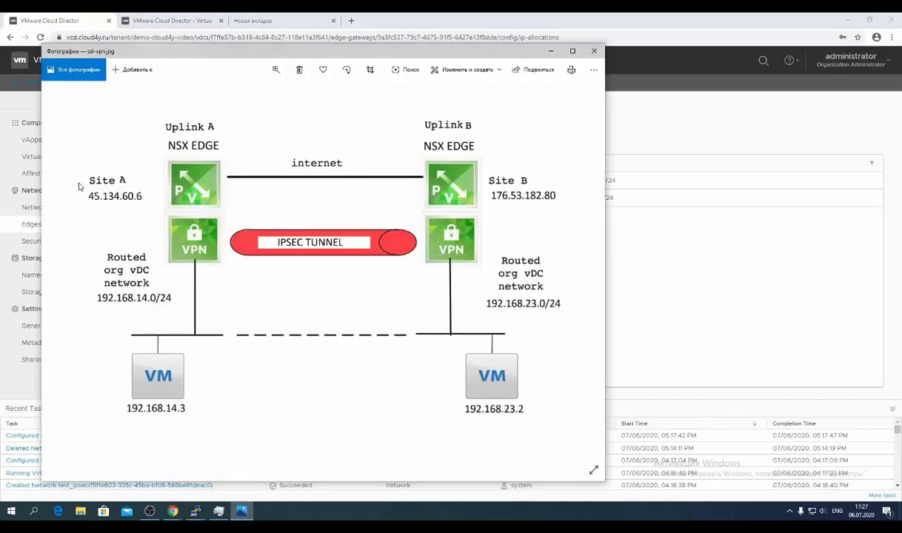
pyautogui.click(551, 50)
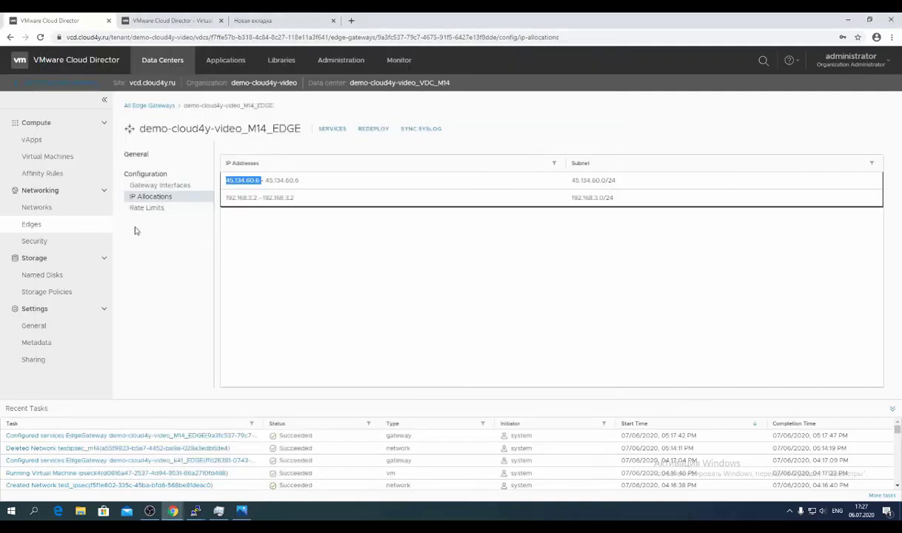
pyautogui.click(76, 215)
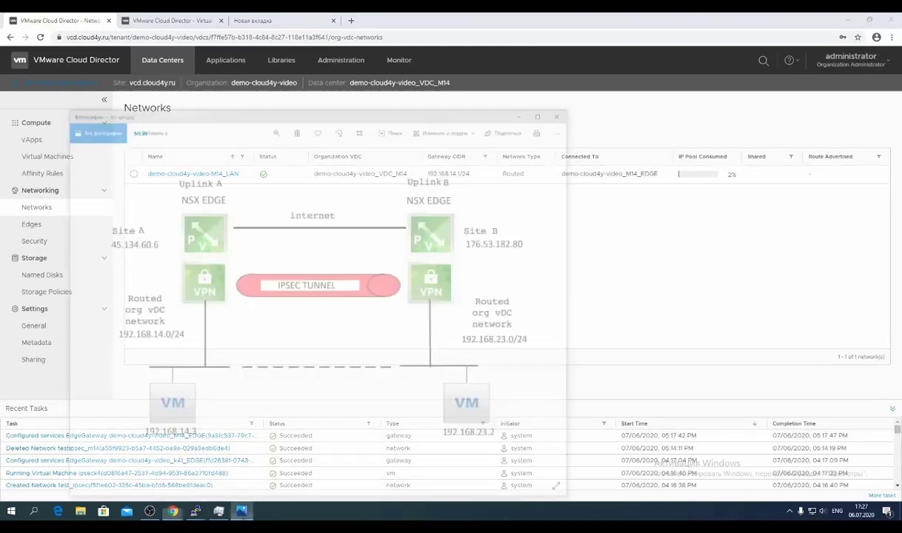
pyautogui.click(62, 159)
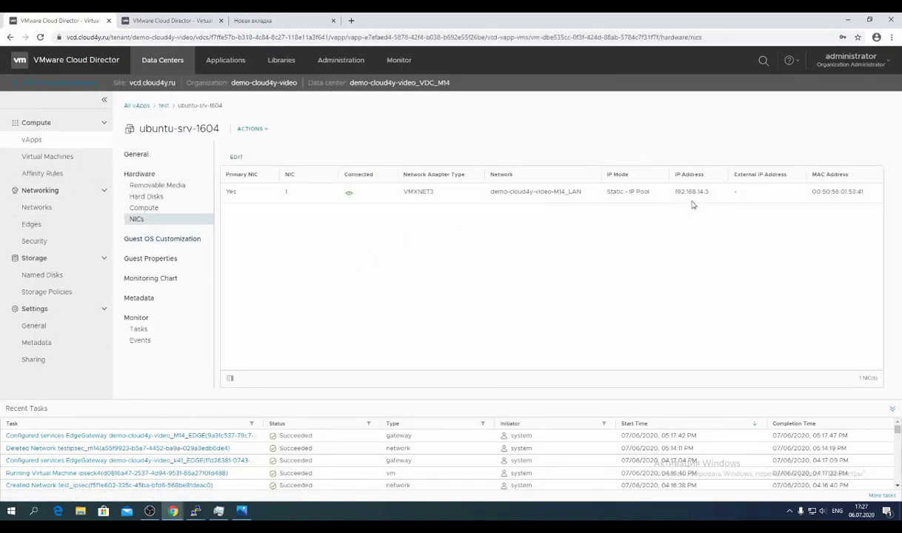
pyautogui.doubleClick(695, 192)
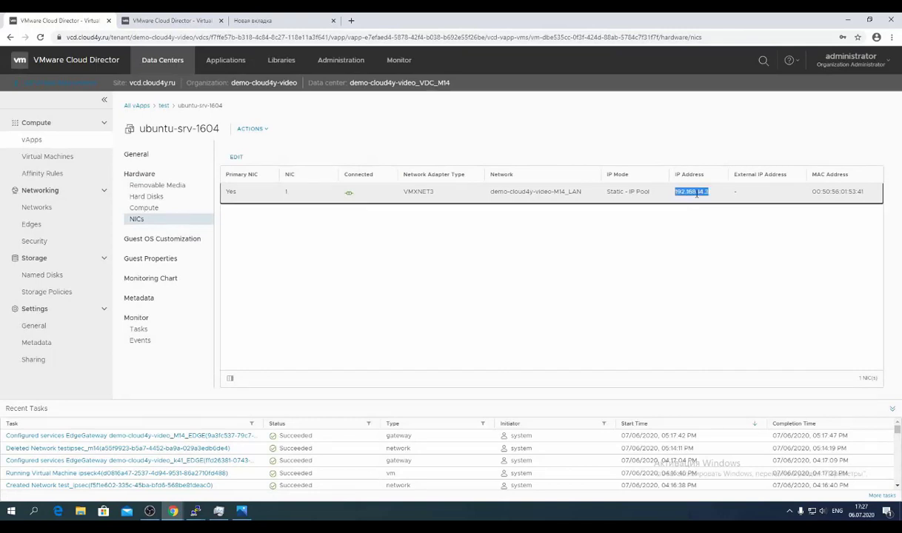
pyautogui.click(165, 16)
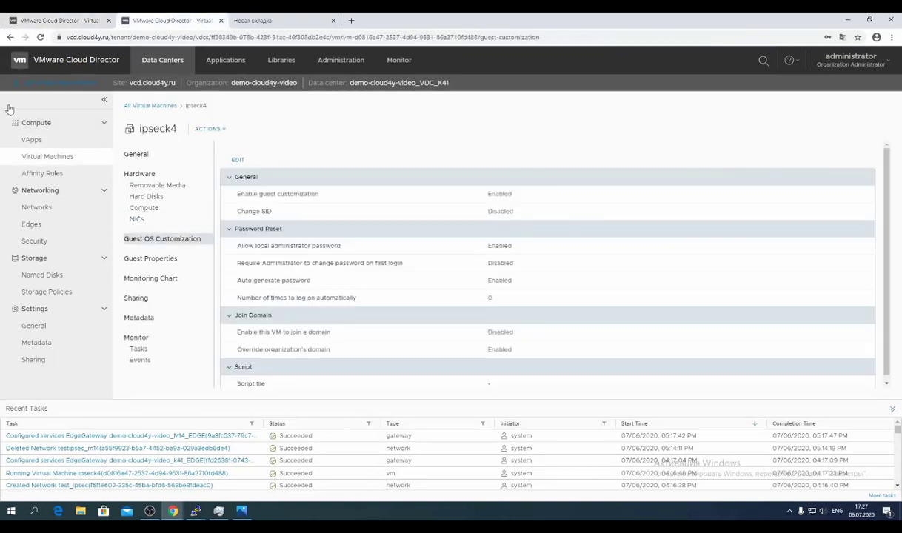
# Look up the K41 edge gateway's public IP 176.53.182.80 in VDC_K41's IP allocations.
pyautogui.click(52, 87)
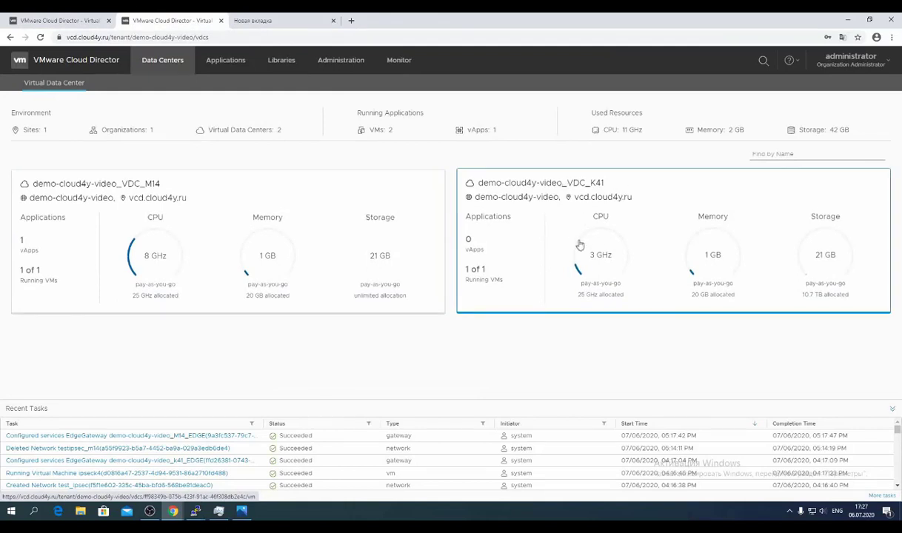
pyautogui.click(580, 239)
pyautogui.click(71, 225)
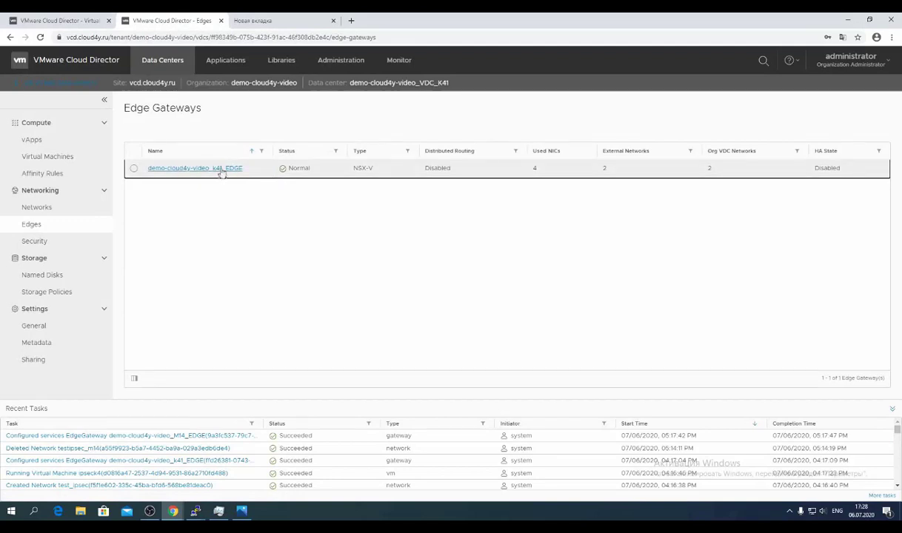
pyautogui.click(222, 168)
pyautogui.click(153, 198)
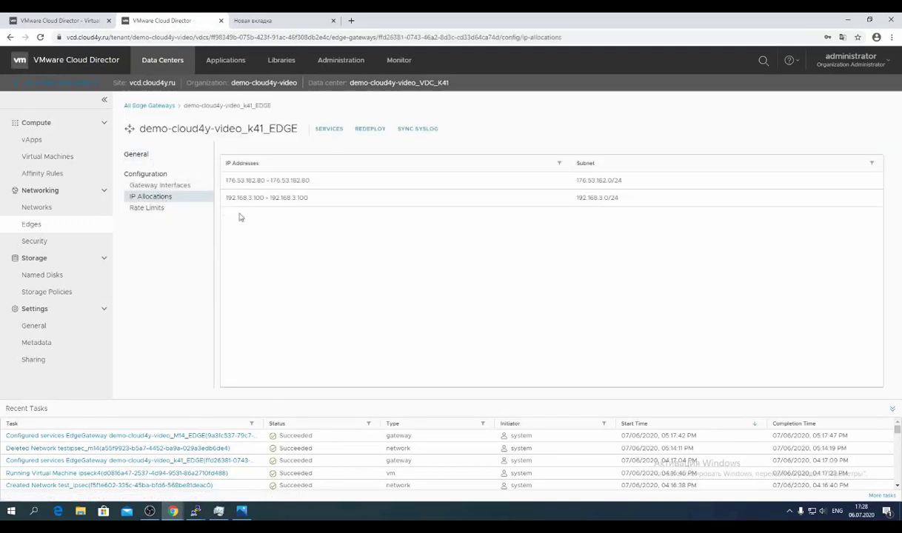
pyautogui.doubleClick(238, 180)
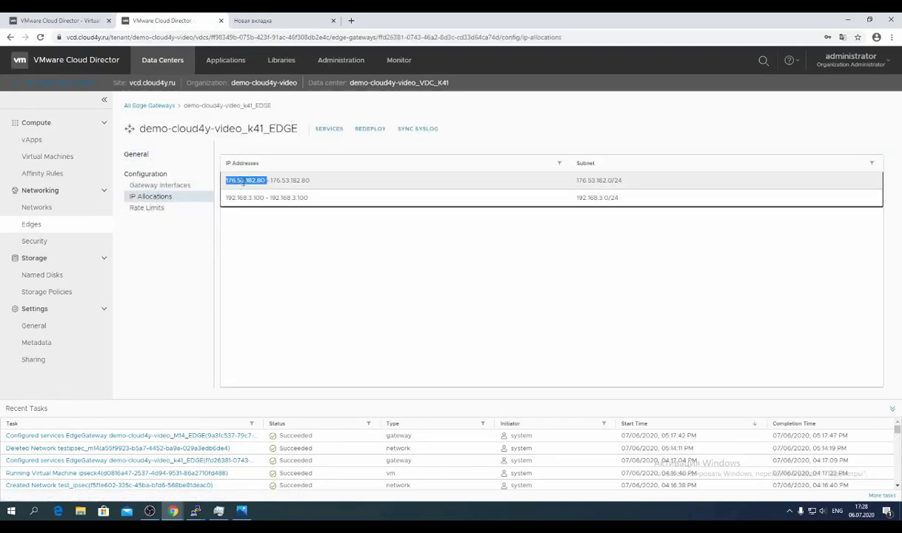
pyautogui.click(248, 181)
pyautogui.doubleClick(248, 181)
# Compare with the diagram and confirm the test_ipsec gateway subnet 192.168.23.1/24.
pyautogui.hotkey('alt', 'Tab')
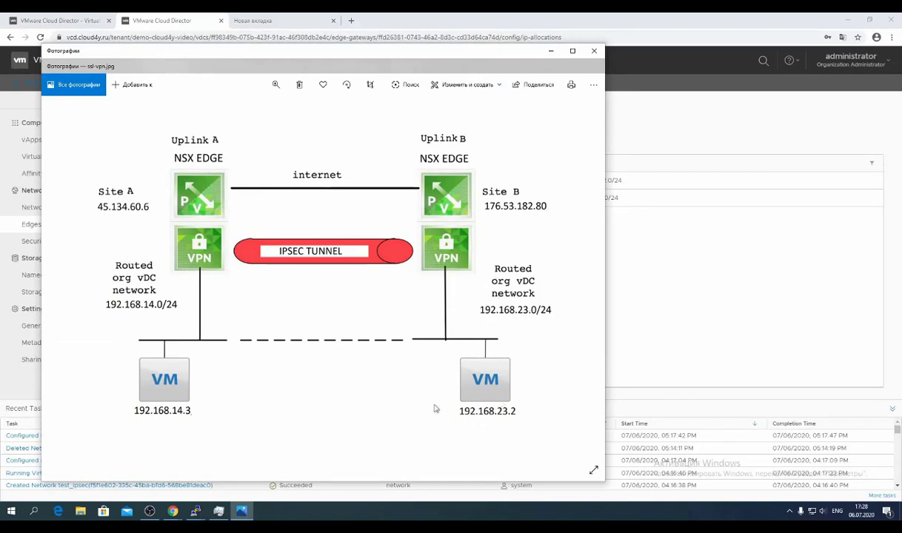
pyautogui.click(552, 51)
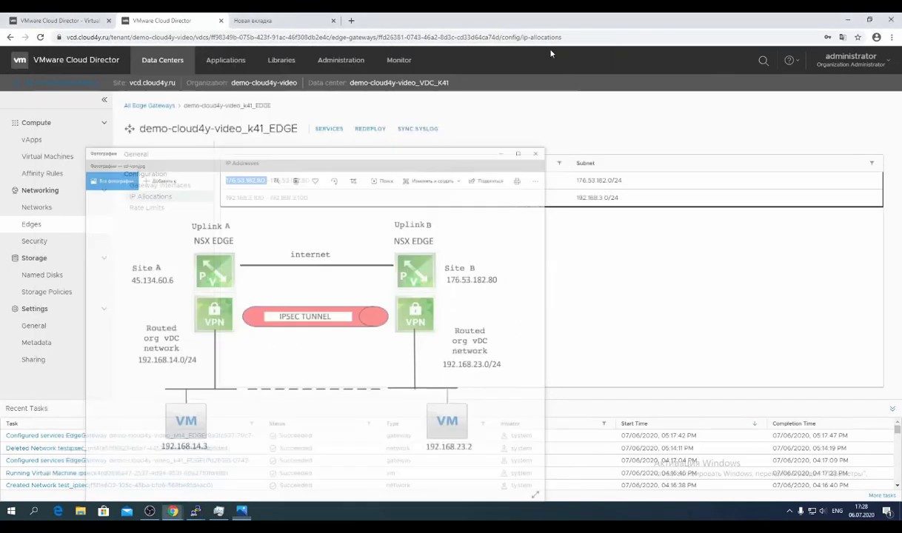
pyautogui.click(53, 210)
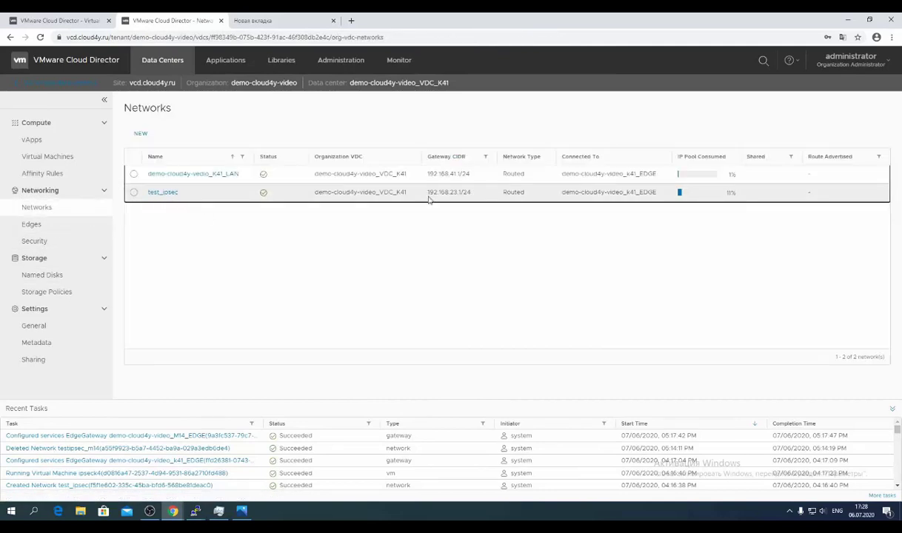
pyautogui.moveTo(428, 196); pyautogui.dragTo(473, 197)
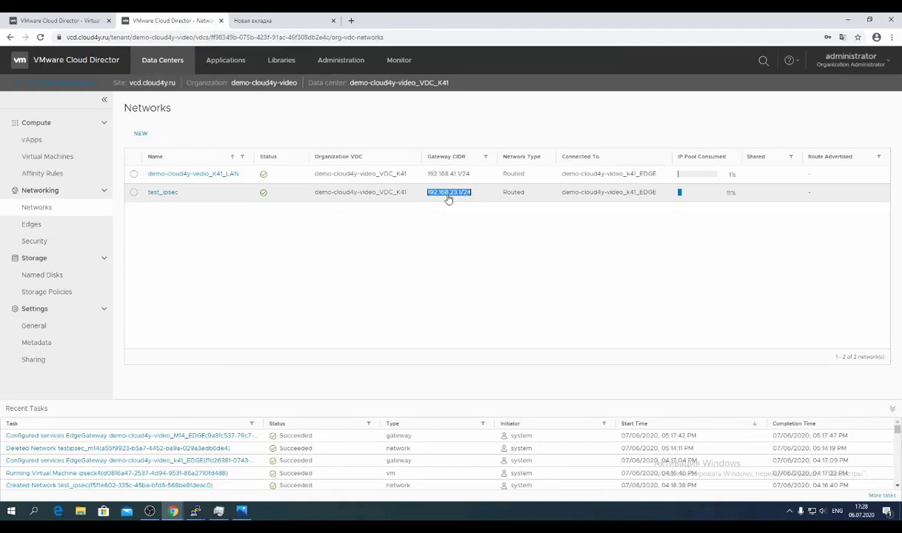
# Confirm ipseck4's NIC address 192.168.23.2, then return to the VDC_M14 edge gateways list.
pyautogui.click(52, 158)
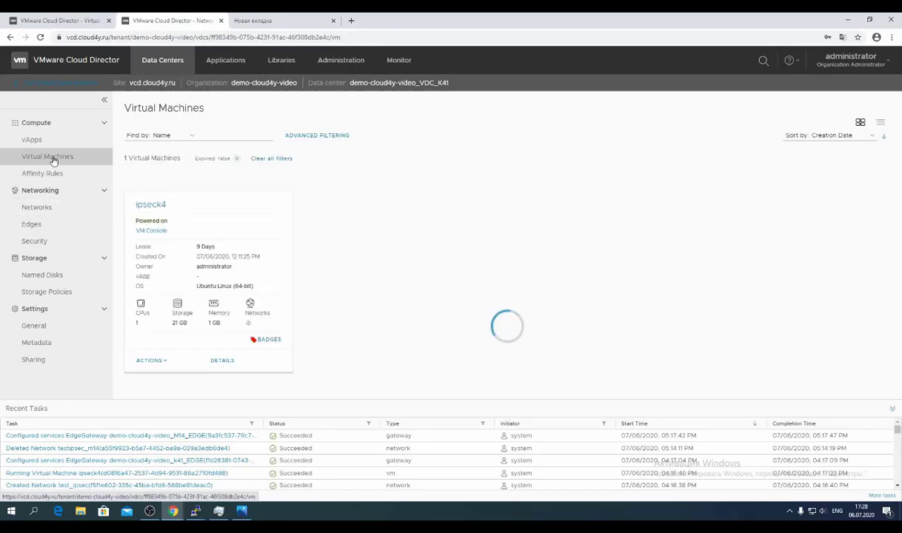
pyautogui.click(222, 361)
pyautogui.click(143, 221)
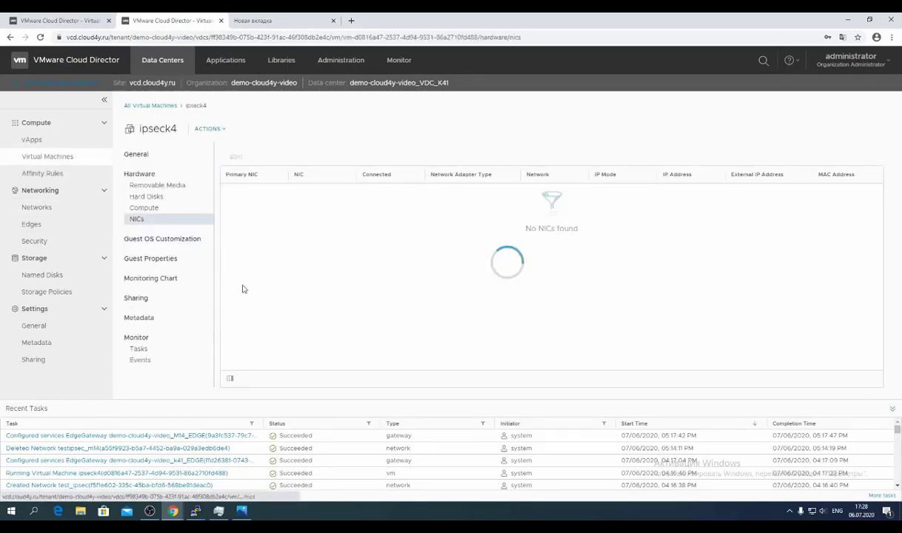
pyautogui.moveTo(654, 191); pyautogui.dragTo(687, 192)
pyautogui.click(239, 513)
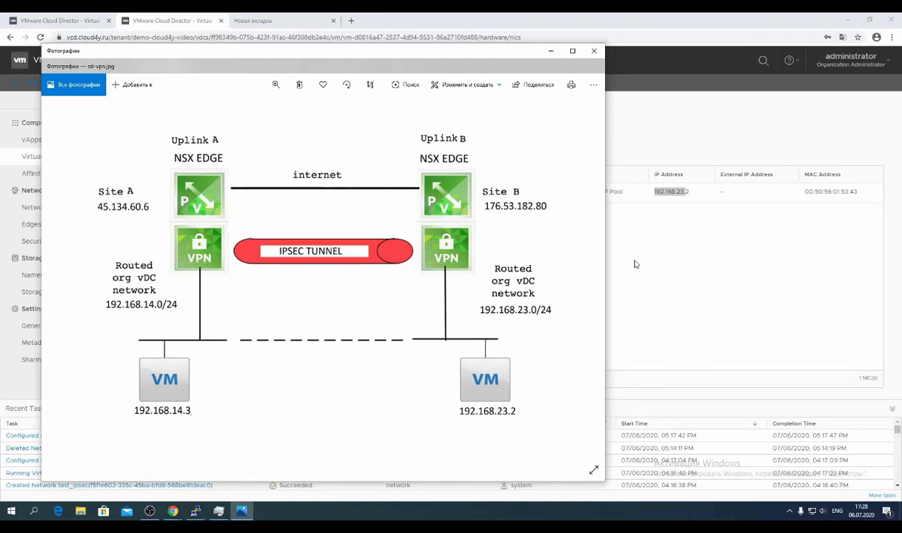
pyautogui.click(635, 265)
pyautogui.click(60, 20)
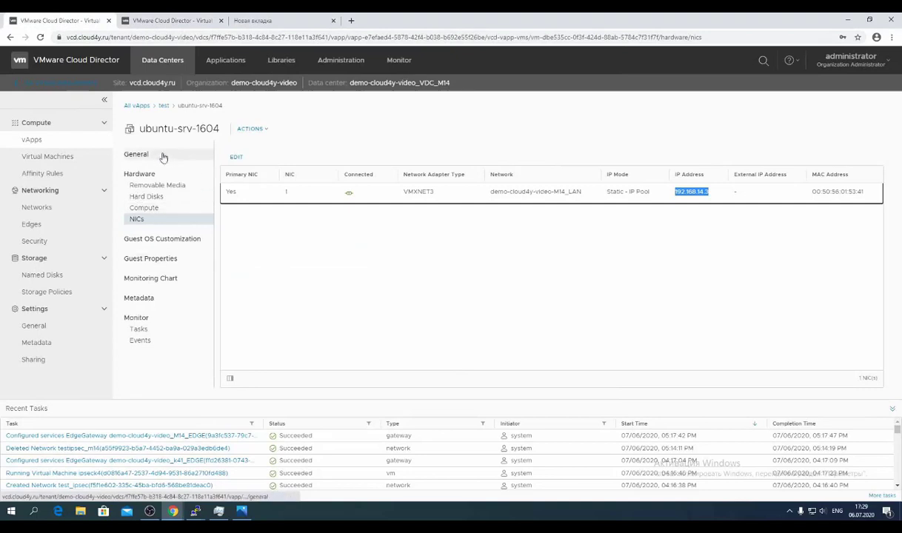
pyautogui.click(69, 226)
# Start adding a new IPsec VPN site under the M14 edge gateway's VPN settings.
pyautogui.click(199, 171)
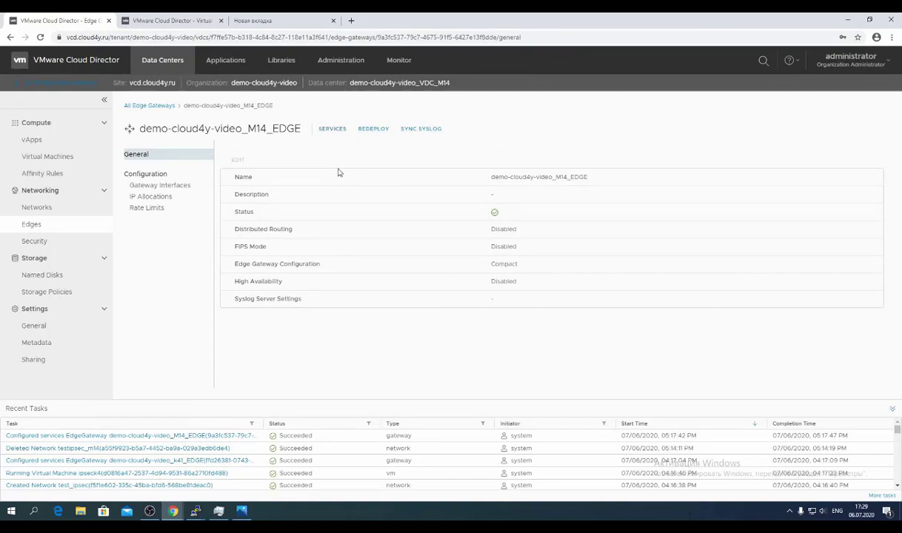
pyautogui.click(333, 129)
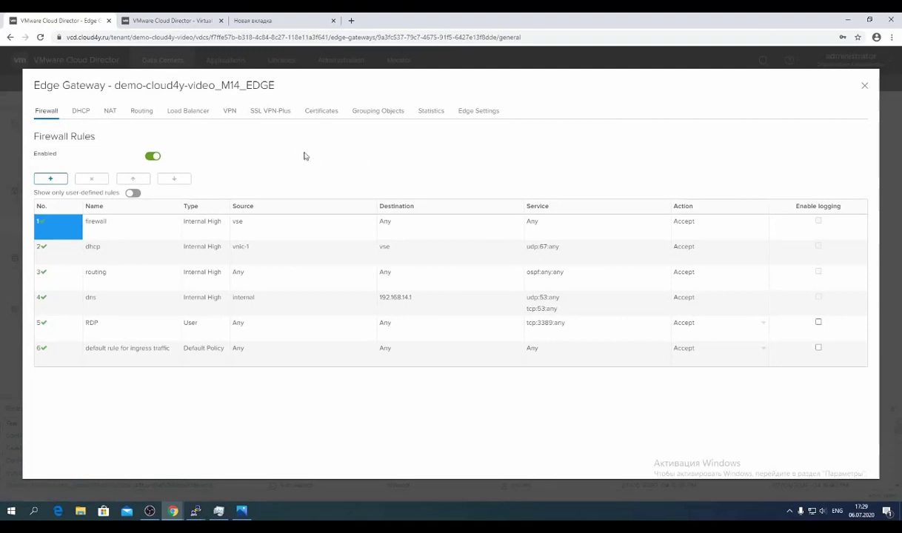
pyautogui.click(230, 112)
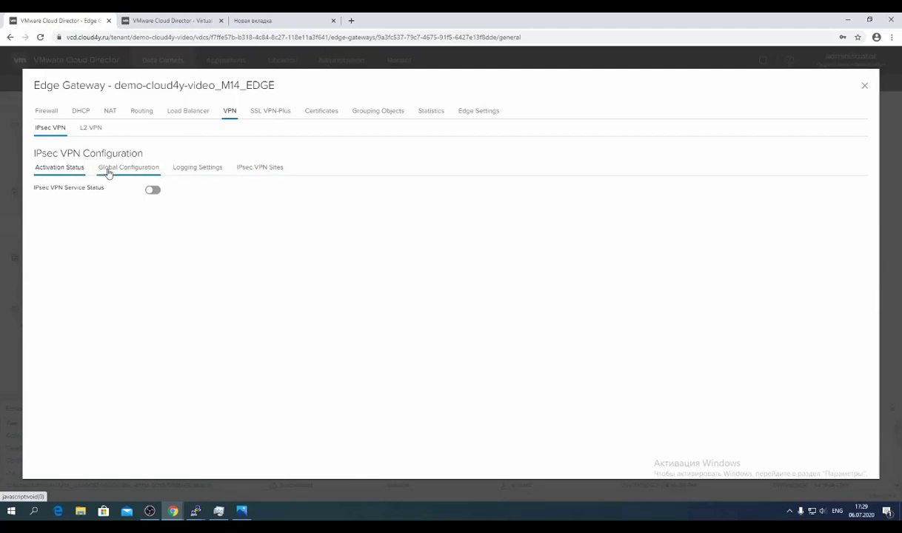
pyautogui.click(273, 172)
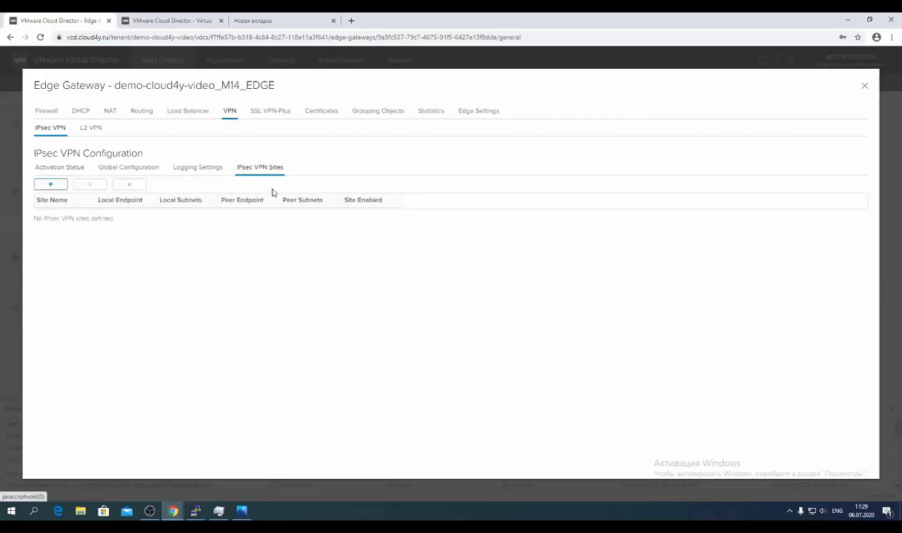
pyautogui.click(61, 184)
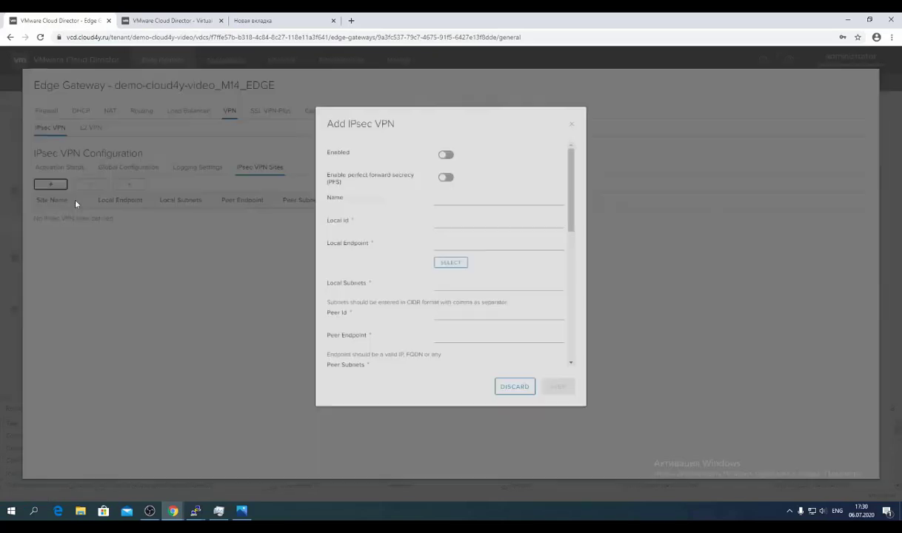
# Enable the new site with perfect forward secrecy and name it Ipsec_m14.
pyautogui.tripleClick(342, 141)
pyautogui.click(444, 173)
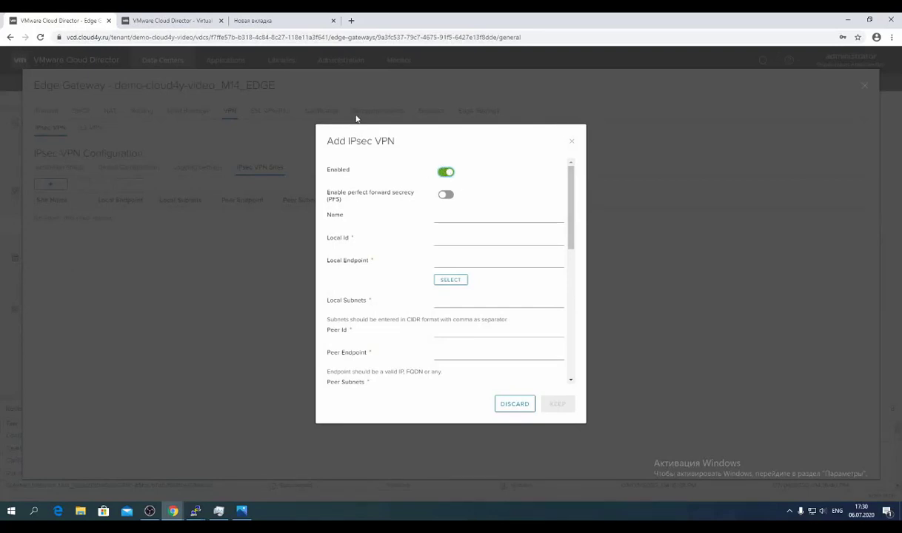
pyautogui.click(445, 195)
pyautogui.click(460, 220)
pyautogui.write('Ipse')
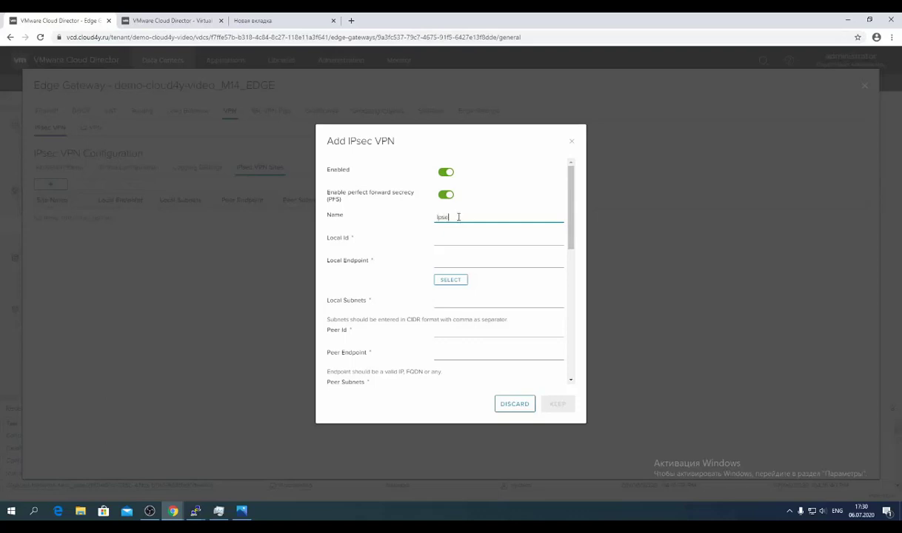
pyautogui.write('c_m14')
pyautogui.press('Tab')
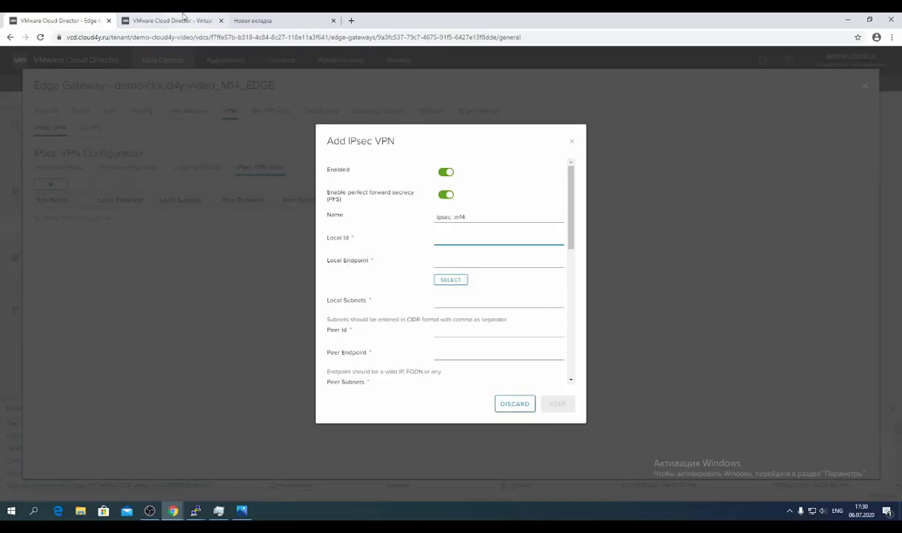
pyautogui.click(182, 18)
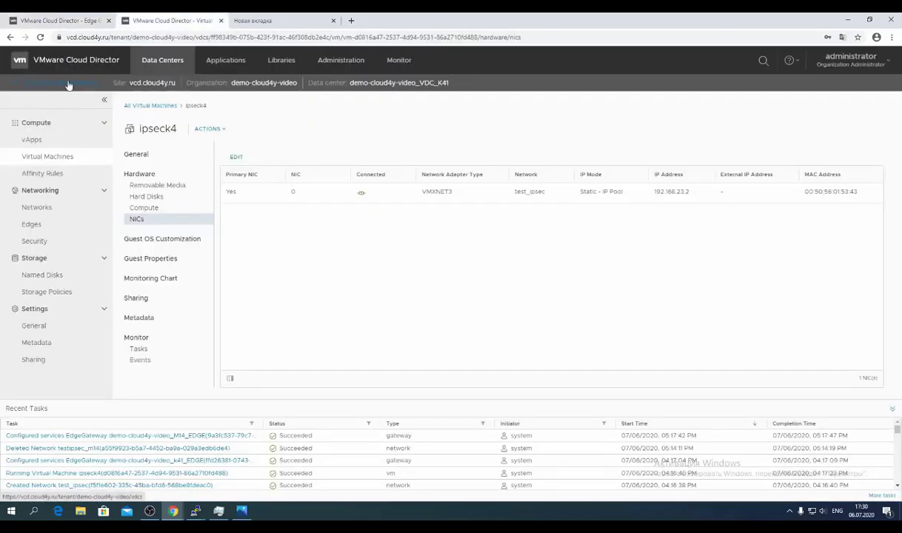
# Copy the M14 edge uplink address 45.134.60.6 from its IP allocations.
pyautogui.click(68, 84)
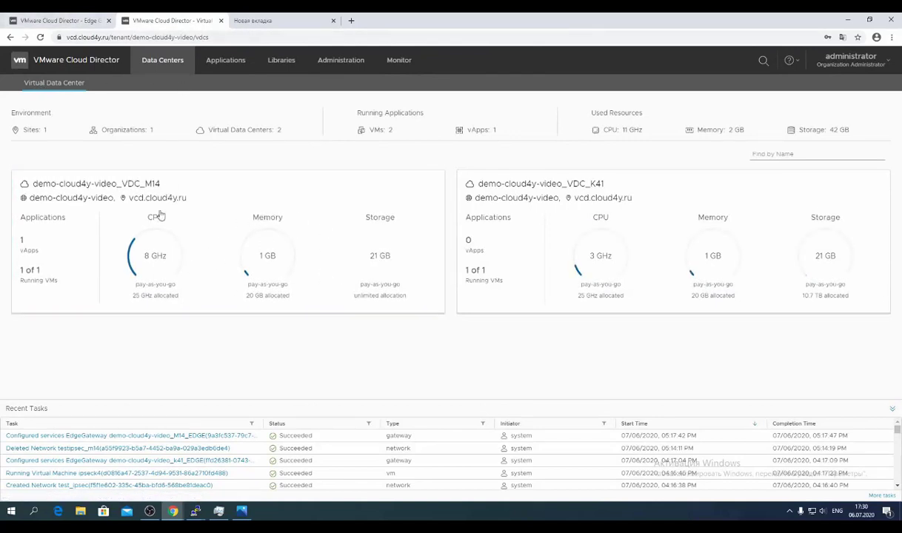
pyautogui.click(172, 237)
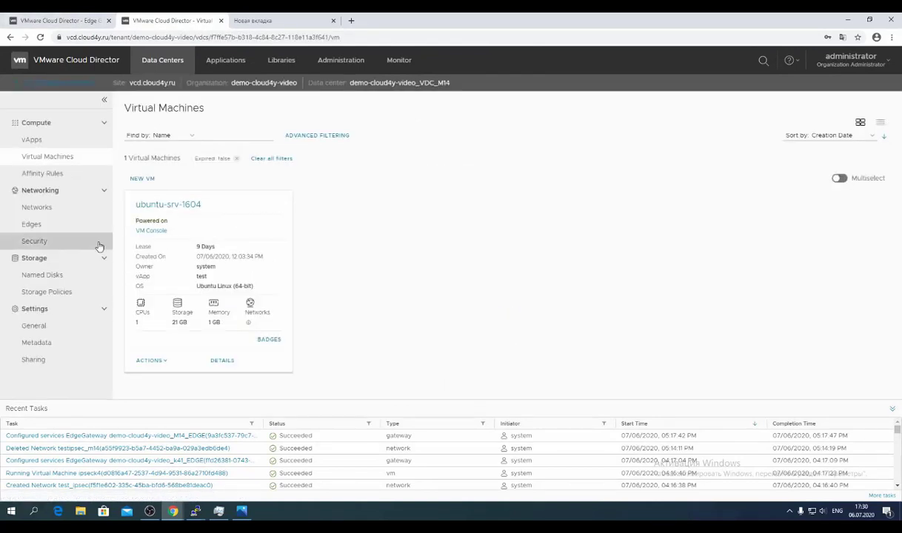
pyautogui.click(59, 225)
pyautogui.click(219, 171)
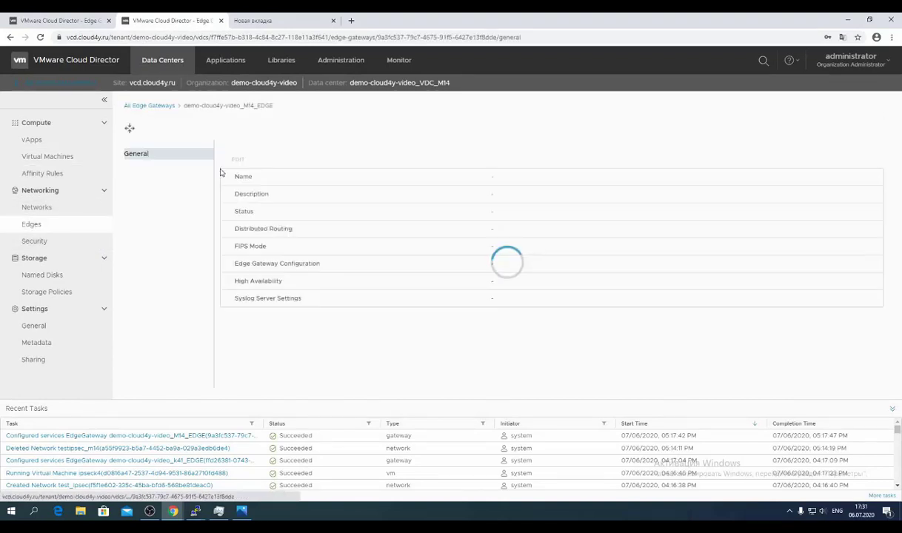
pyautogui.click(151, 197)
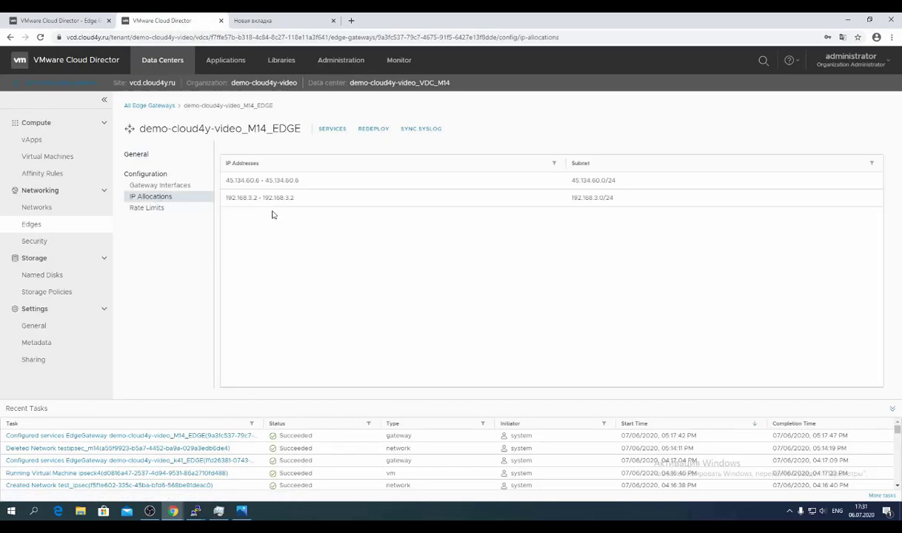
pyautogui.doubleClick(281, 180)
pyautogui.hotkey('ctrl', 'c')
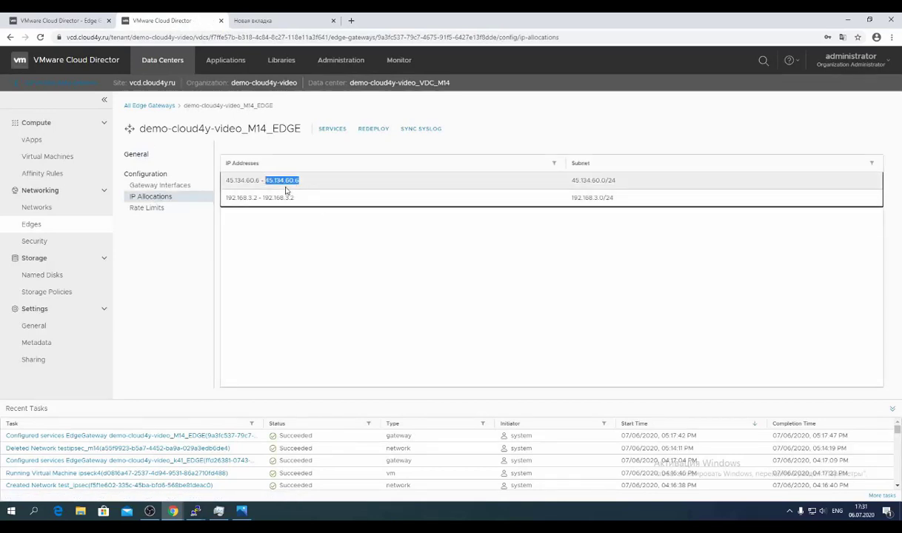
pyautogui.click(58, 18)
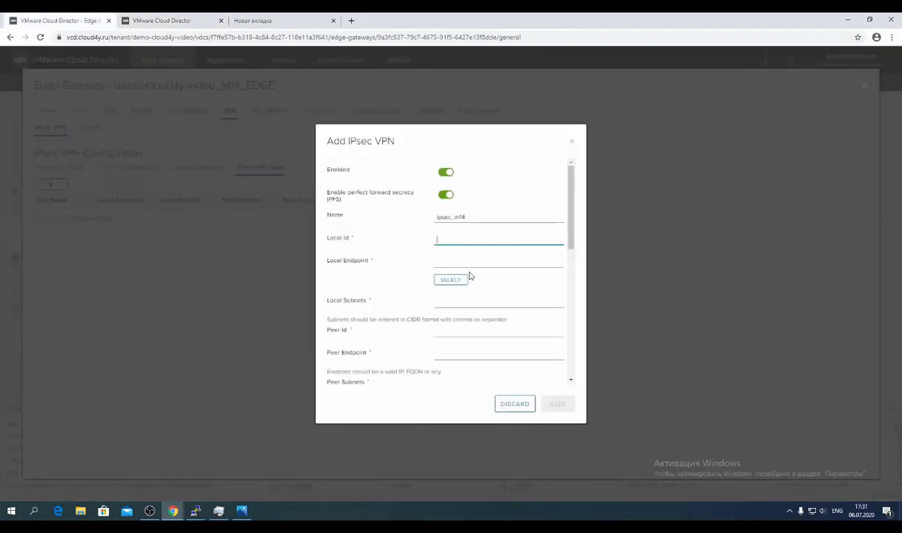
# Set local ID and endpoint to 45.134.60.6 and local subnet to 192.168.14.0/24.
pyautogui.hotkey('ctrl', 'v')
pyautogui.click(461, 259)
pyautogui.hotkey('ctrl', 'v')
pyautogui.scroll(-1, 464, 260)
pyautogui.click(364, 249)
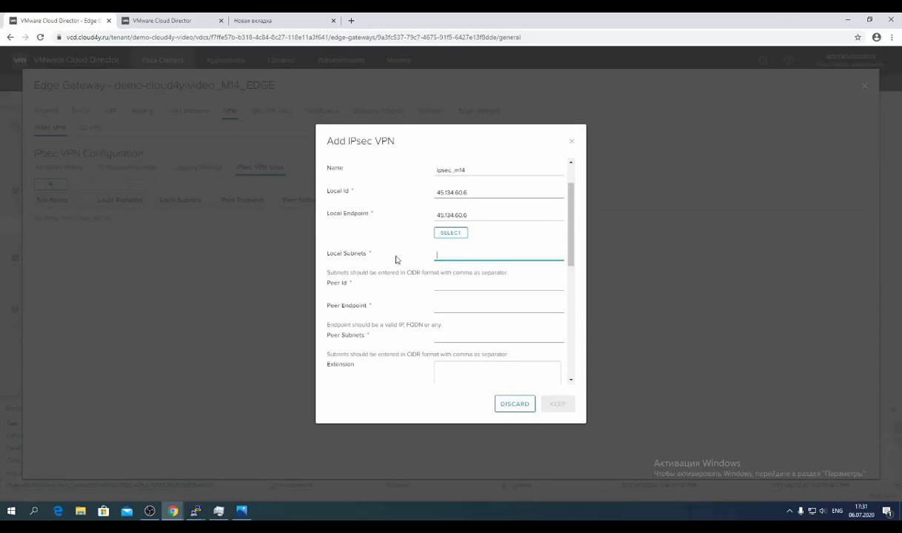
pyautogui.click(241, 510)
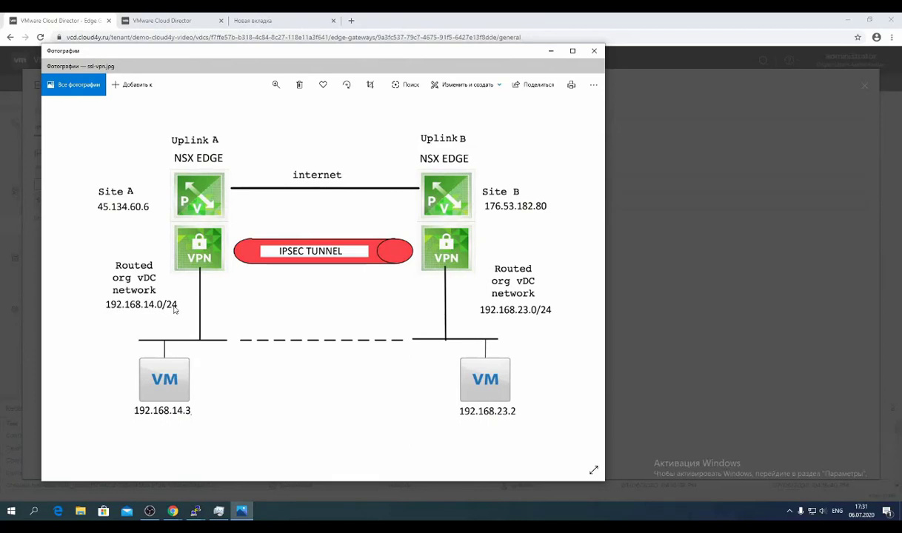
pyautogui.click(78, 16)
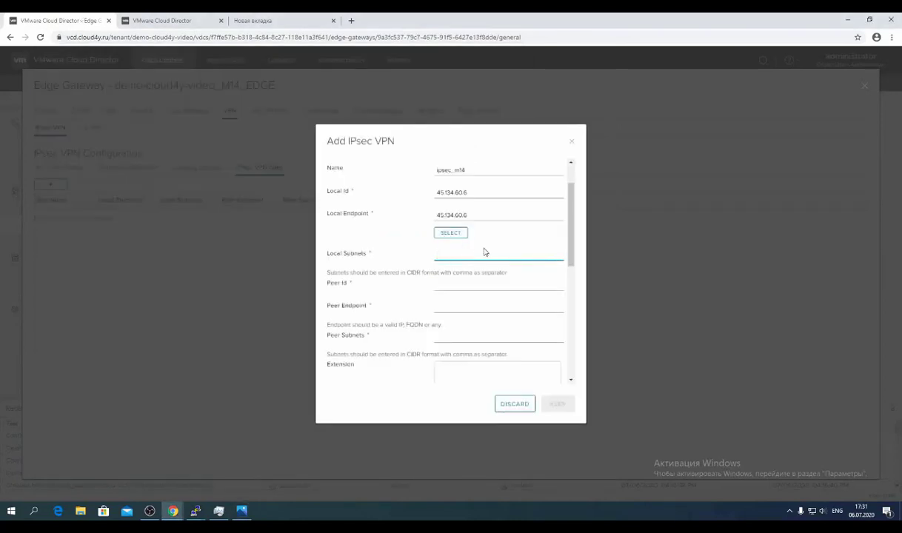
pyautogui.write('192.168.14.0/24')
# Set both the peer ID and peer endpoint to 176.53.182.80.
pyautogui.click(454, 285)
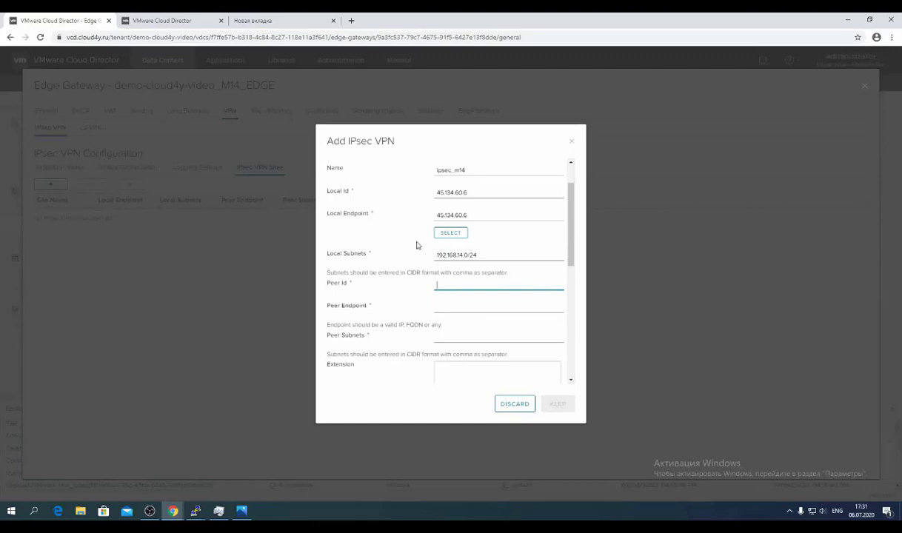
pyautogui.click(241, 511)
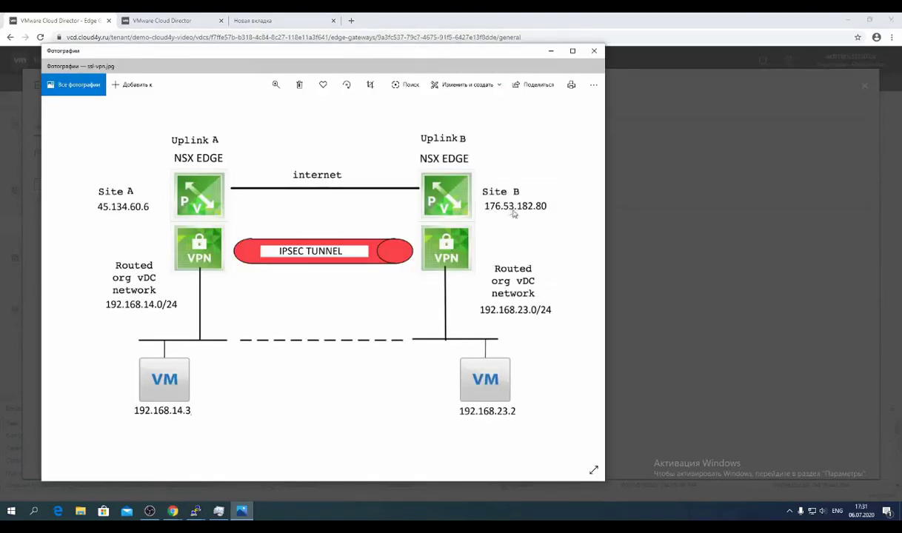
pyautogui.click(553, 52)
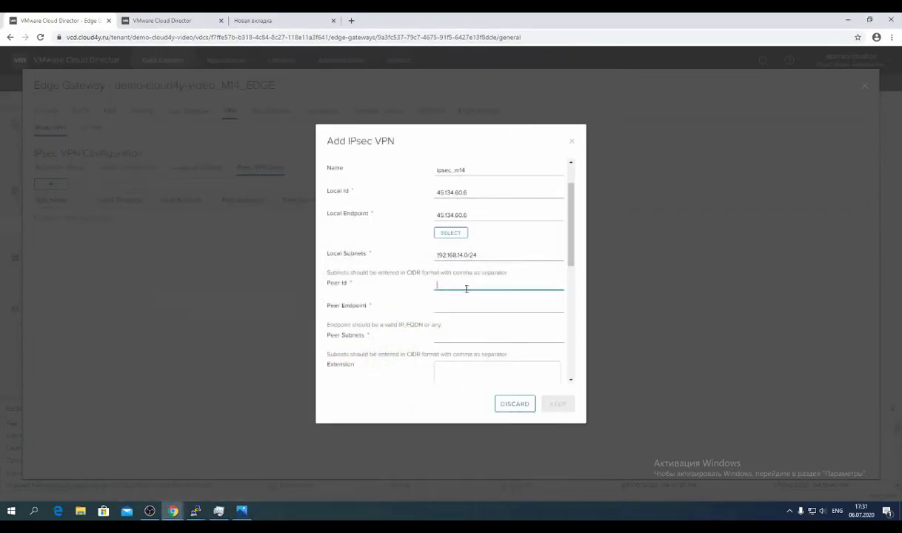
pyautogui.write('176.53.182.80')
pyautogui.hotkey('ctrl', 'a')
pyautogui.hotkey('ctrl', 'c')
pyautogui.click(477, 310)
pyautogui.hotkey('ctrl', 'v')
pyautogui.scroll(-1, 373, 288)
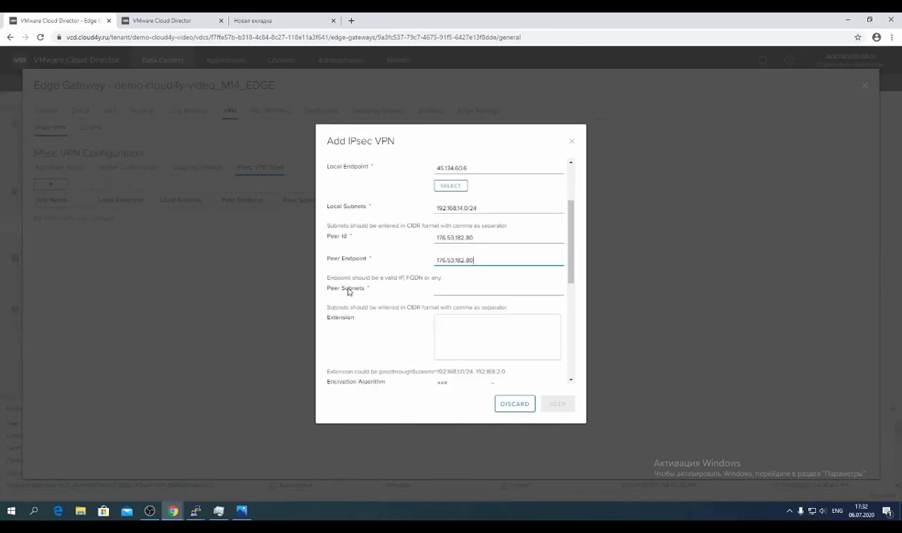
# Enter peer subnet 192.168.23.0/24, checking the comma-separated subnet format hint.
pyautogui.click(440, 291)
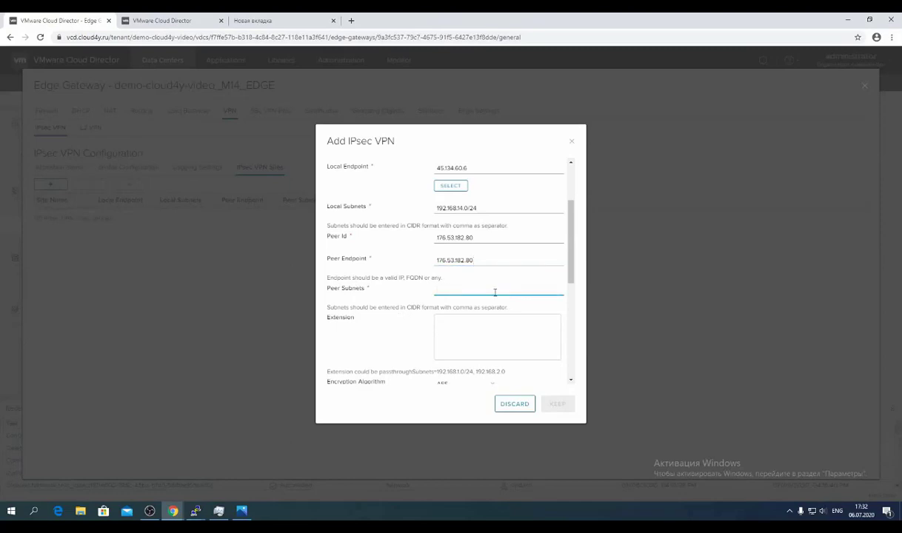
pyautogui.click(242, 511)
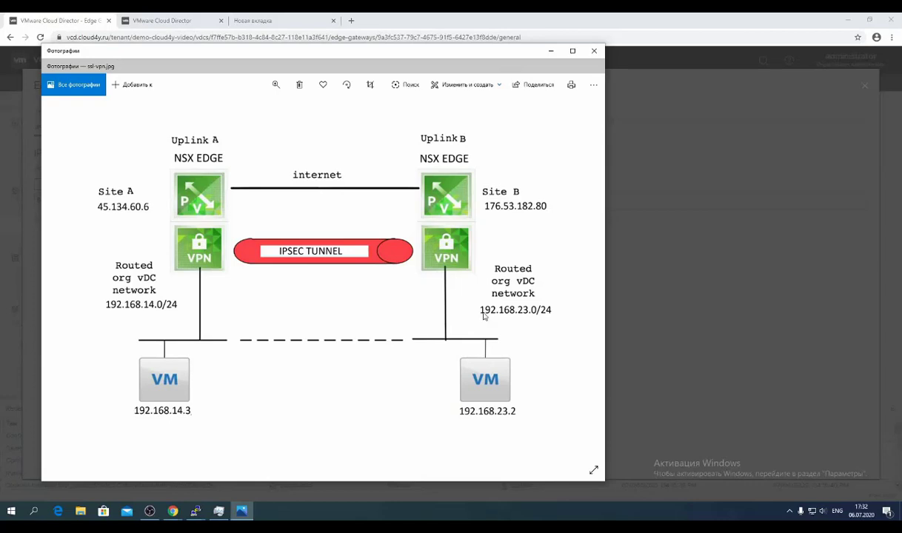
pyautogui.click(551, 50)
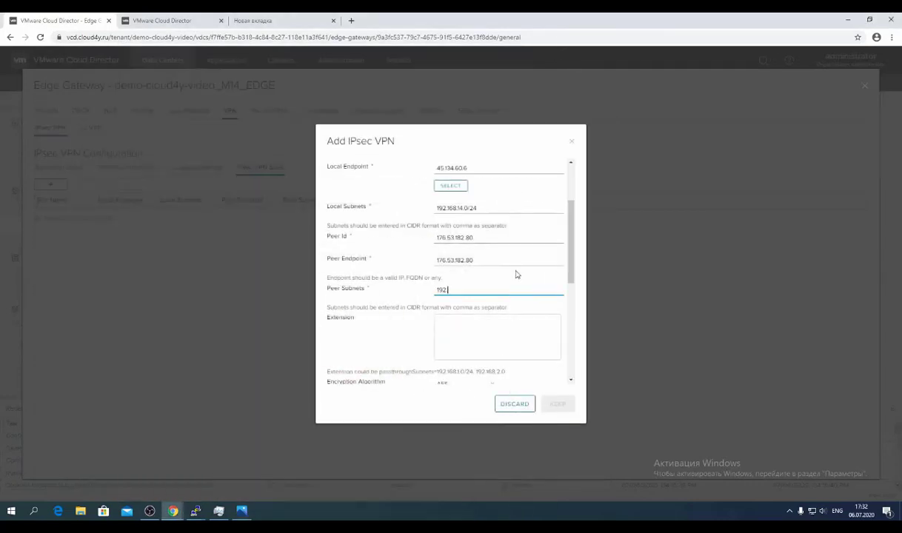
pyautogui.write('168.23.0/24')
pyautogui.click(475, 327)
pyautogui.doubleClick(460, 307)
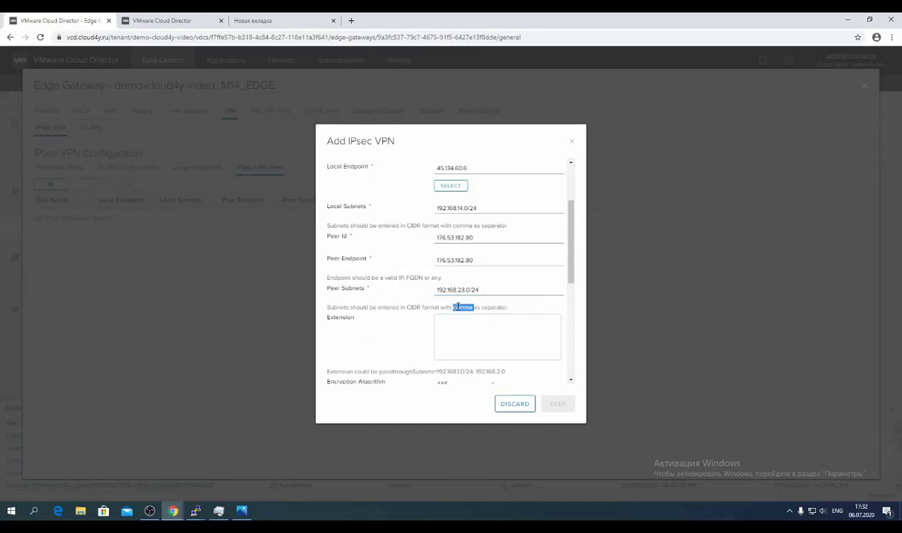
pyautogui.tripleClick(460, 307)
pyautogui.doubleClick(446, 306)
pyautogui.tripleClick(460, 307)
pyautogui.doubleClick(463, 307)
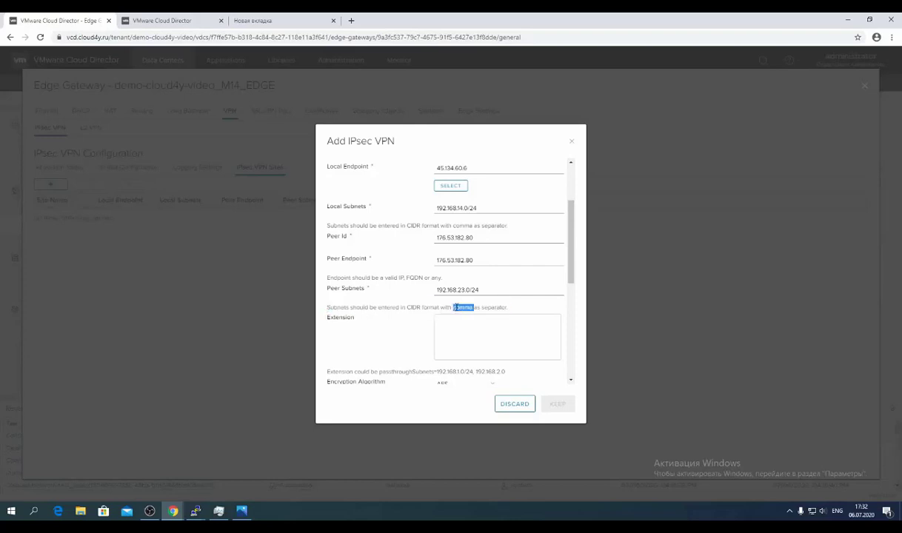
pyautogui.click(463, 326)
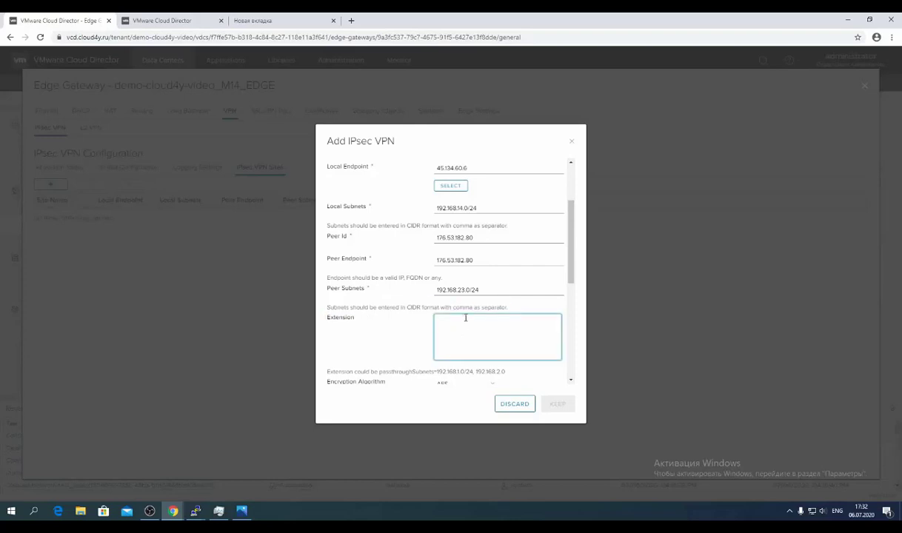
pyautogui.scroll(-2, 478, 301)
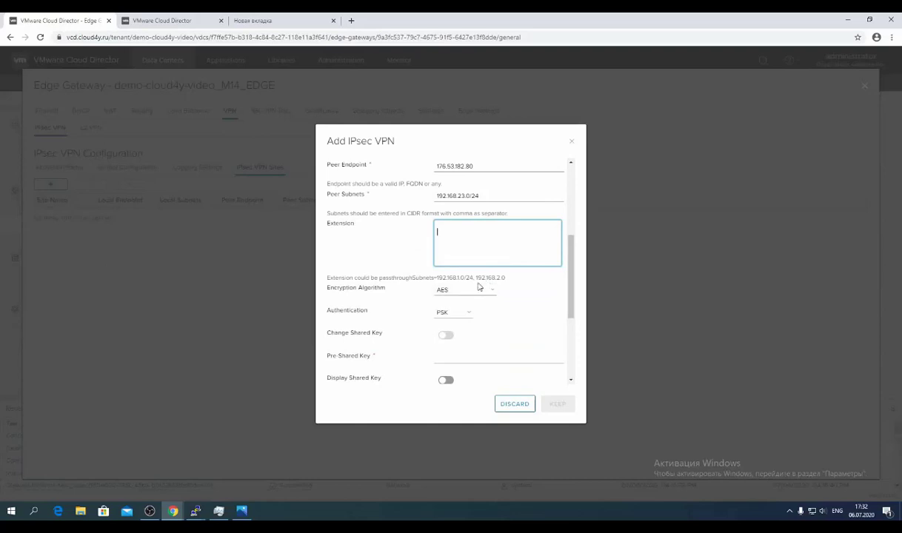
# Choose AES256 encryption and PSK authentication, and enter the pre-shared key.
pyautogui.click(464, 290)
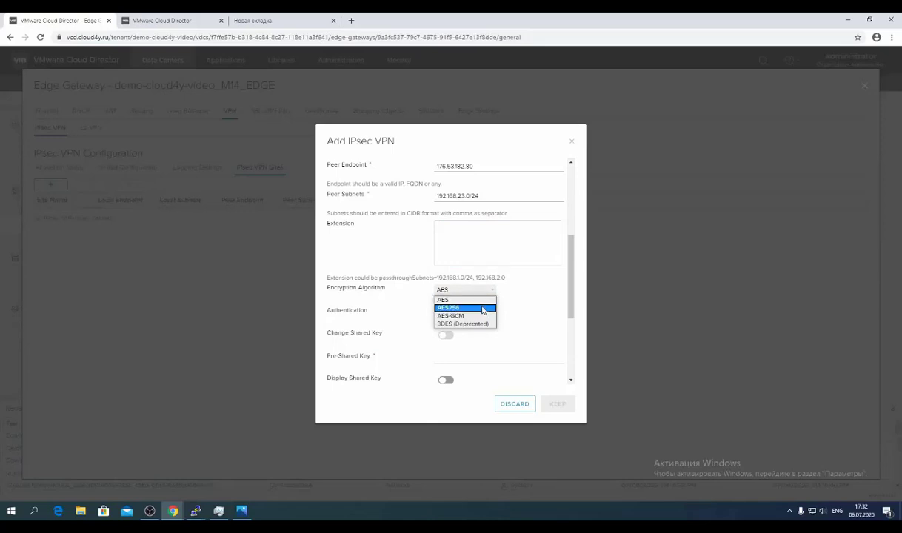
pyautogui.click(483, 308)
pyautogui.click(467, 314)
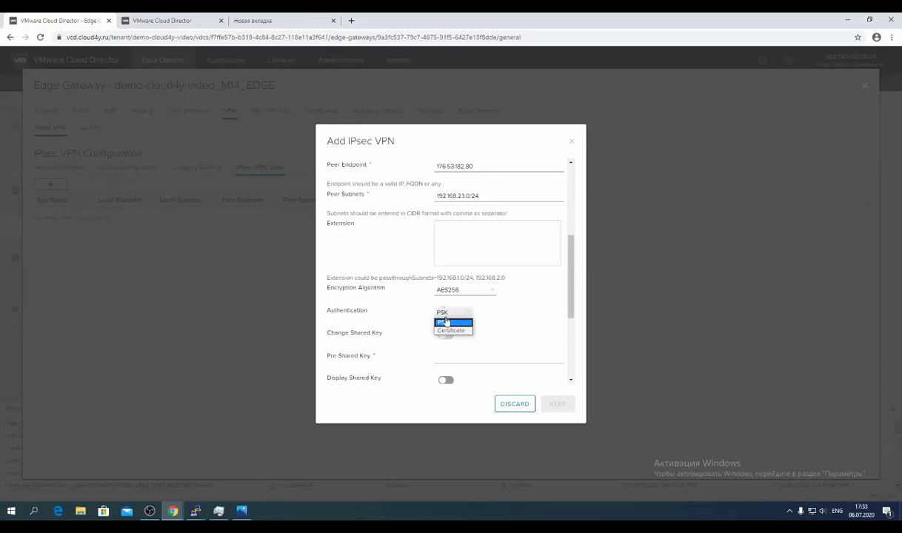
pyautogui.click(450, 324)
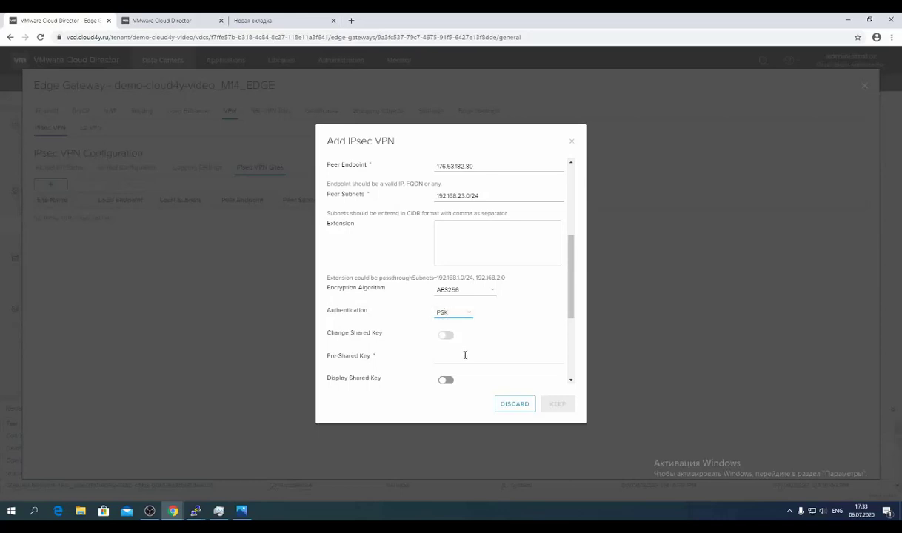
pyautogui.click(465, 355)
pyautogui.write('1')
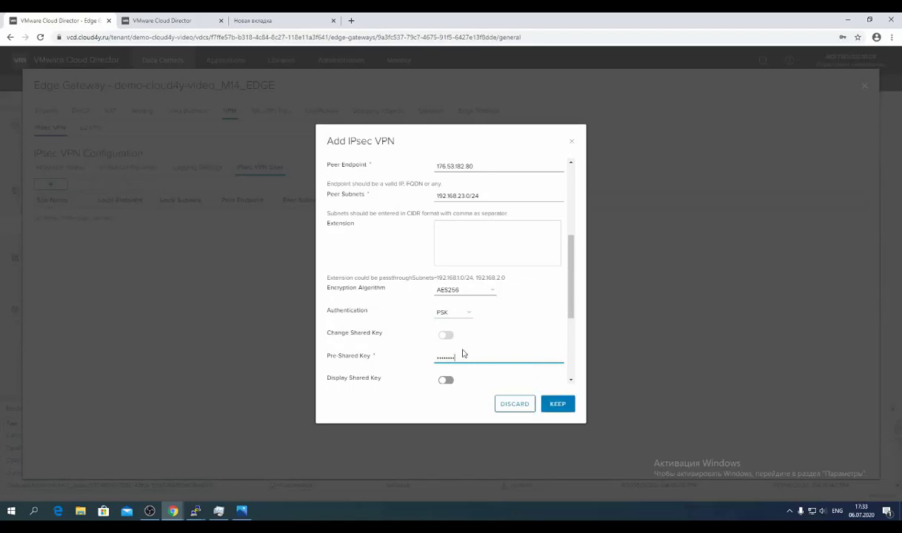
# Display the pre-shared key in plain text.
pyautogui.click(446, 380)
pyautogui.doubleClick(448, 357)
pyautogui.scroll(-1, 448, 307)
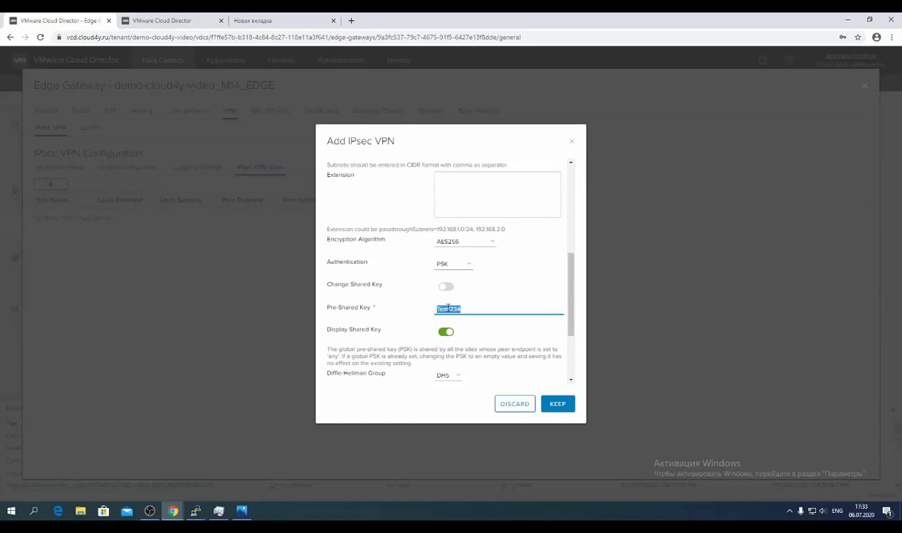
pyautogui.scroll(-1, 426, 320)
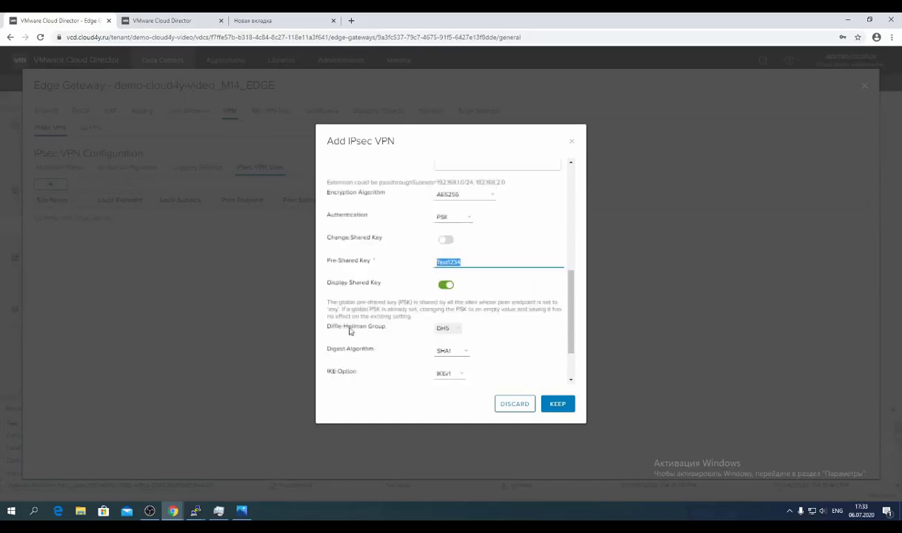
# Keep Diffie-Hellman group DH5, digest algorithm SHA1 and IKE option IKEv1.
pyautogui.click(445, 329)
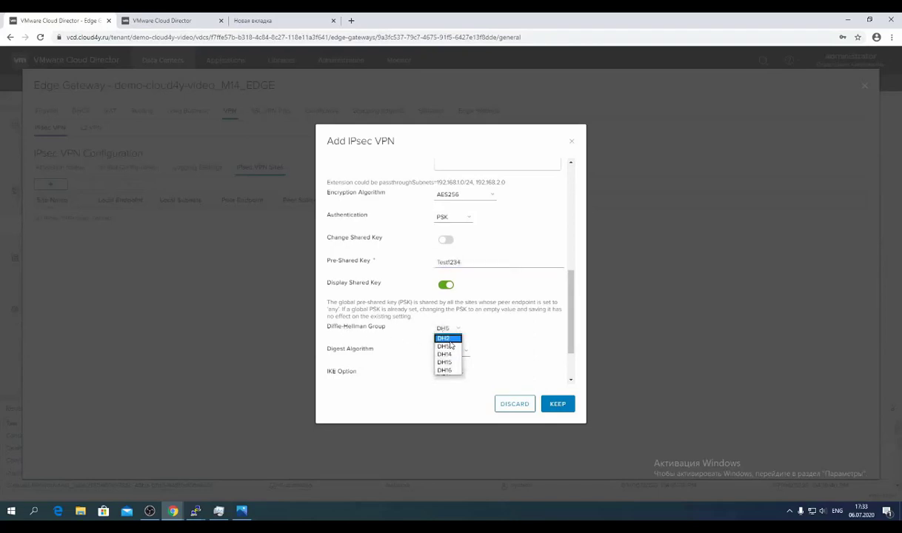
pyautogui.click(482, 350)
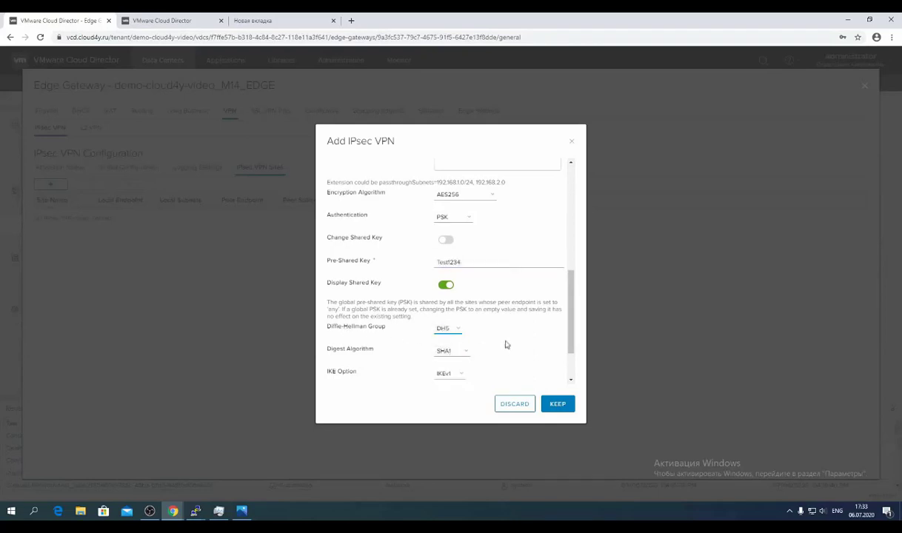
pyautogui.scroll(-1, 482, 326)
pyautogui.click(459, 305)
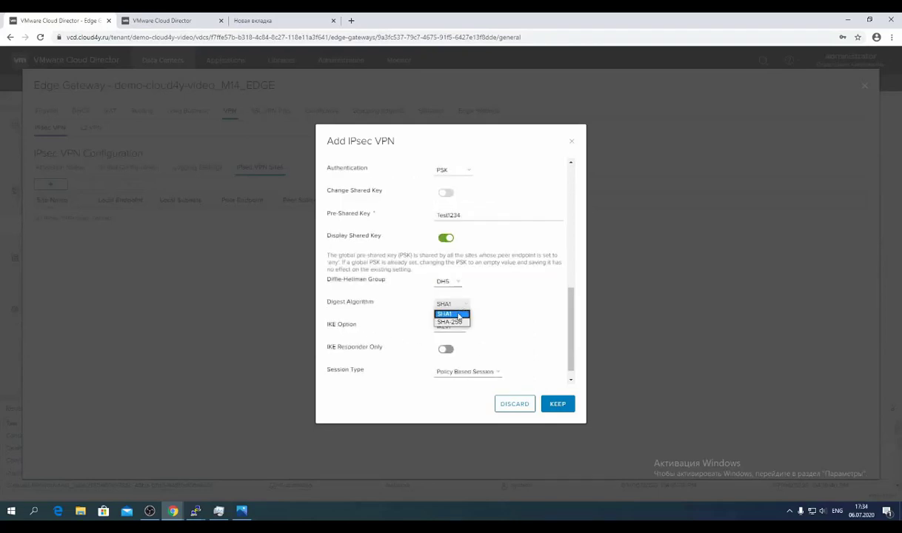
pyautogui.click(458, 316)
pyautogui.click(454, 328)
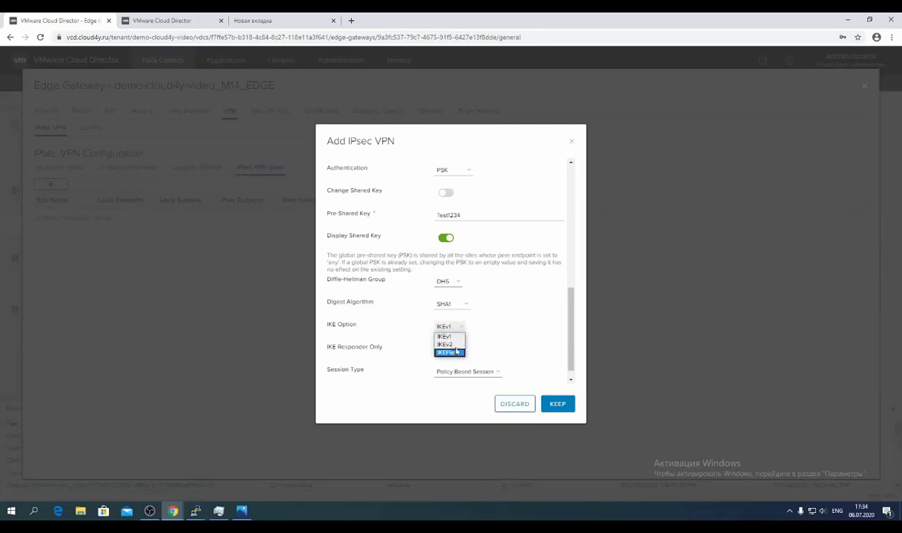
pyautogui.click(459, 339)
pyautogui.scroll(-1, 466, 321)
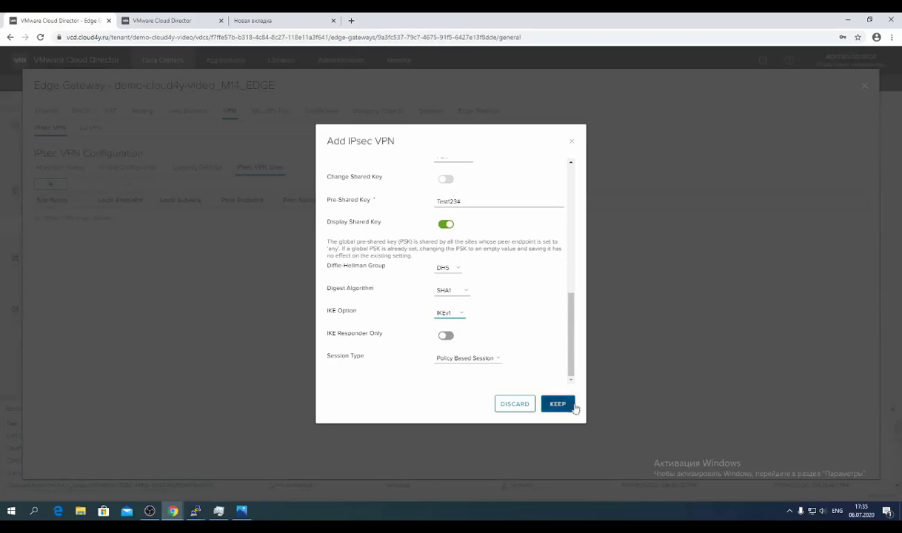
# Save the new IPsec site to the M14 edge and enable the IPsec VPN service.
pyautogui.click(570, 409)
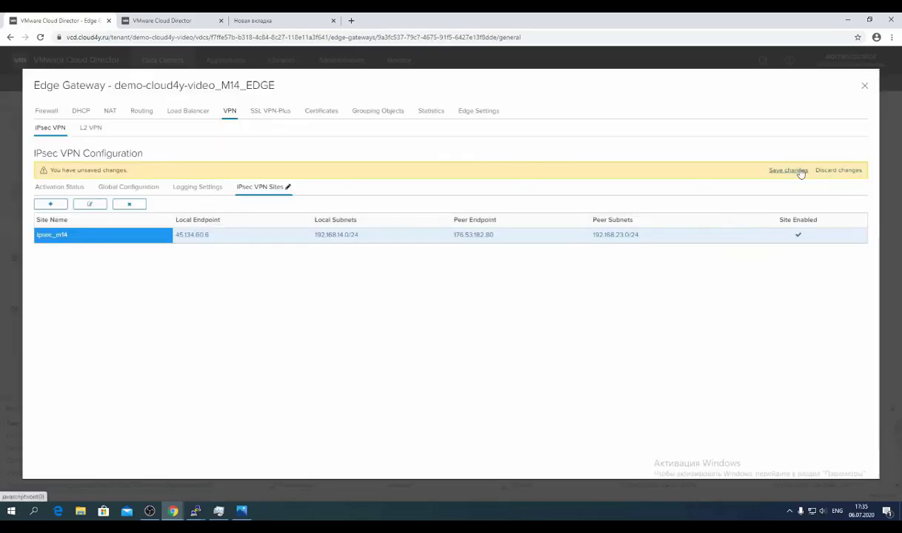
pyautogui.click(799, 172)
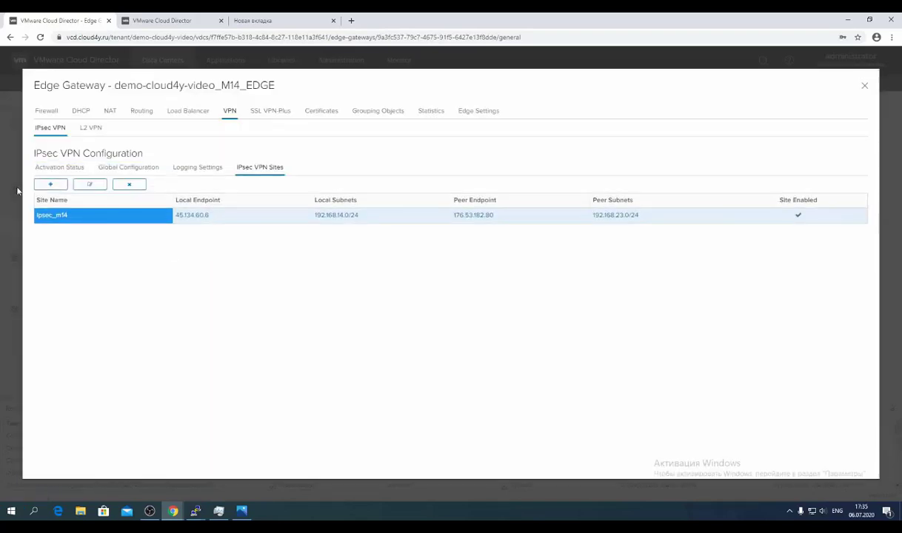
pyautogui.click(60, 169)
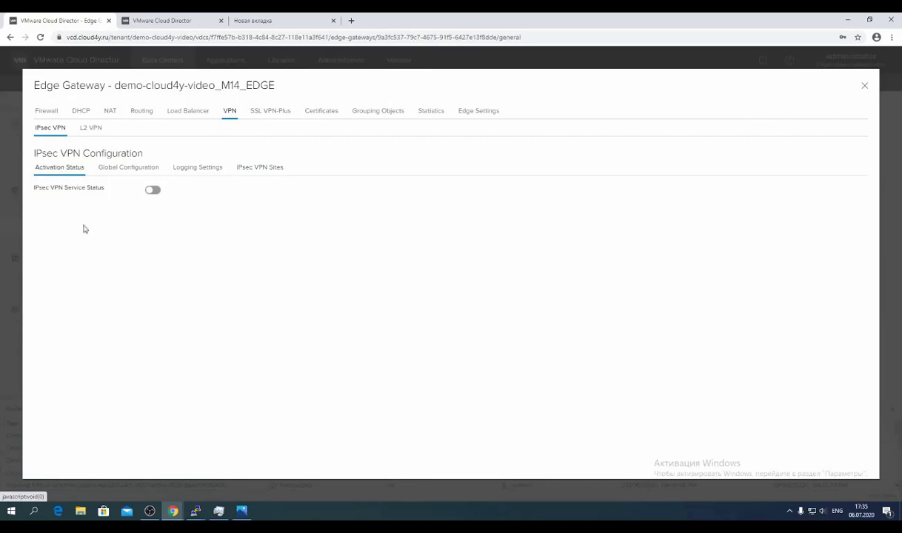
pyautogui.click(152, 192)
pyautogui.click(797, 171)
# Try global shared-key and certificate authentication options in global configuration, then discard those changes.
pyautogui.click(129, 169)
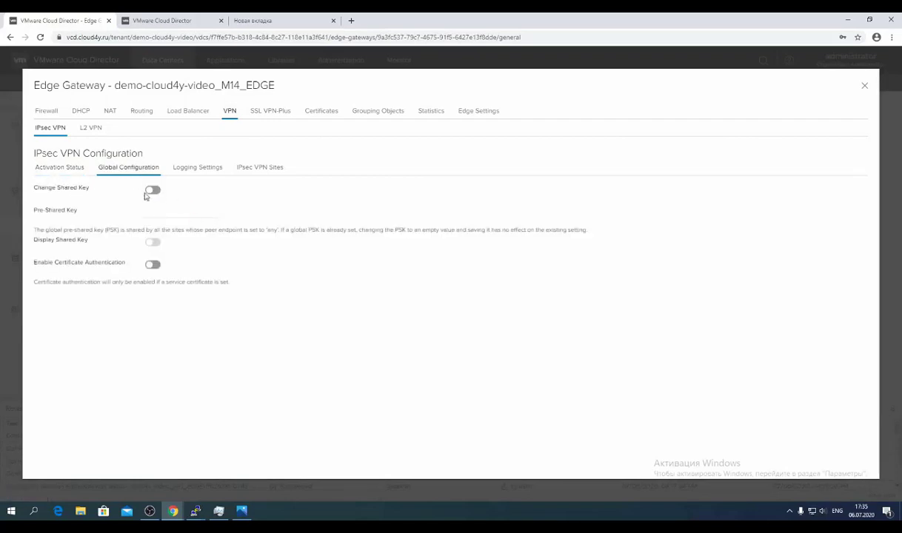
pyautogui.click(153, 192)
pyautogui.click(146, 215)
pyautogui.click(148, 191)
pyautogui.click(152, 266)
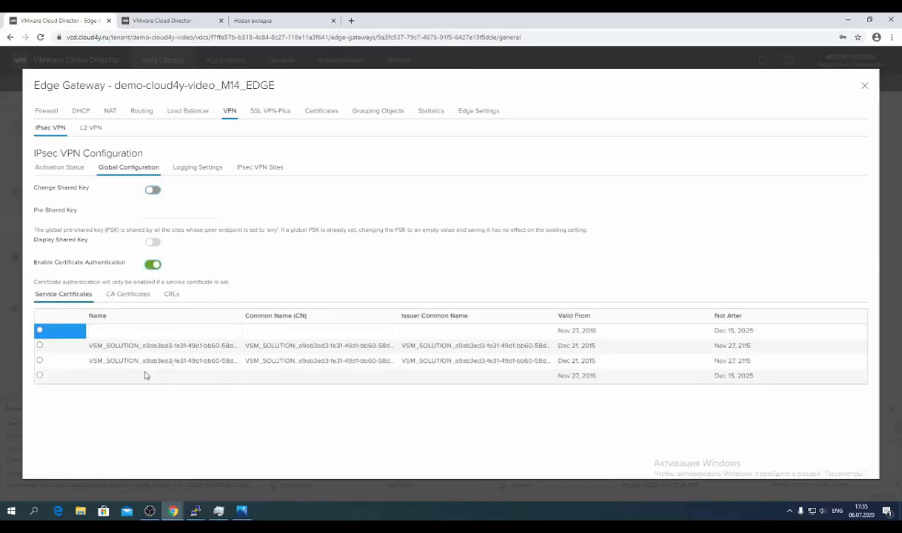
pyautogui.click(40, 345)
pyautogui.click(40, 380)
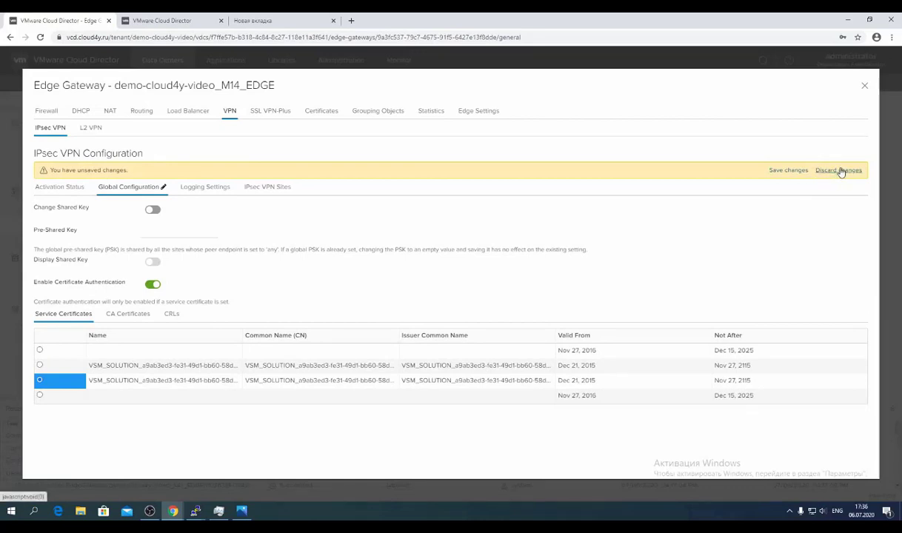
pyautogui.click(840, 171)
pyautogui.click(197, 167)
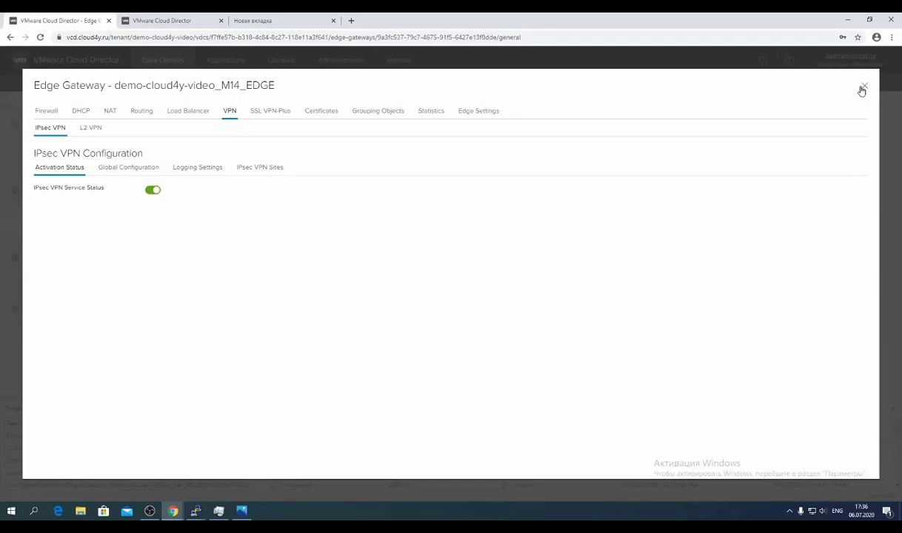
# Check the network diagram, then go to the K41 data center's edge gateways list.
pyautogui.click(241, 511)
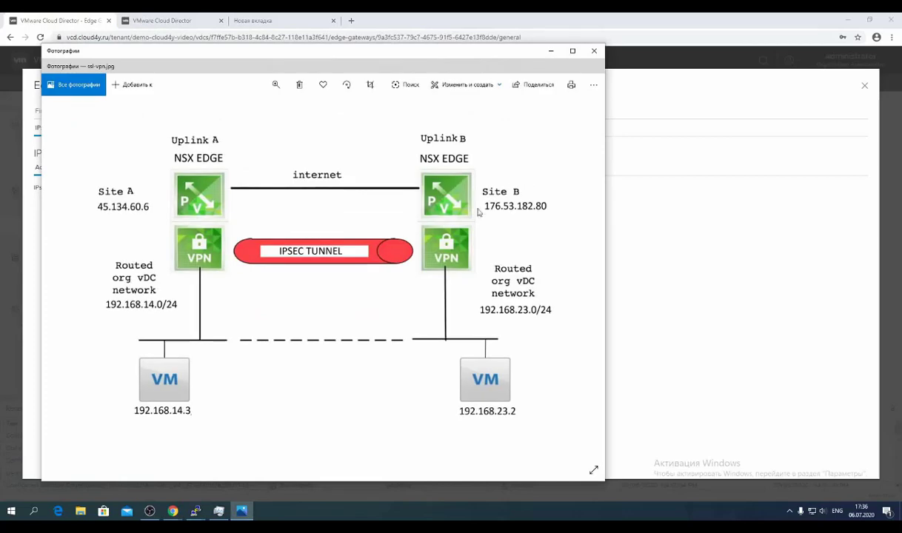
pyautogui.click(766, 252)
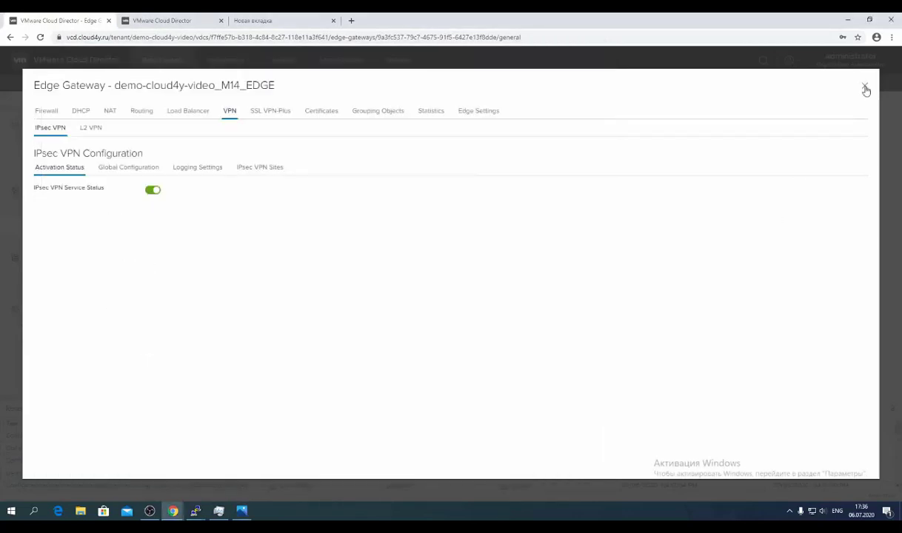
pyautogui.hotkey('ctrl', 'Tab')
pyautogui.click(47, 85)
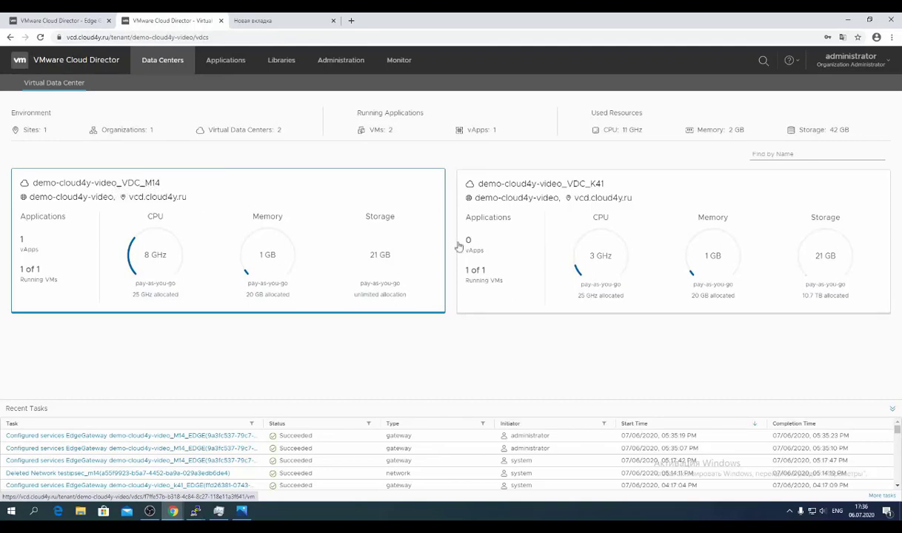
pyautogui.click(606, 219)
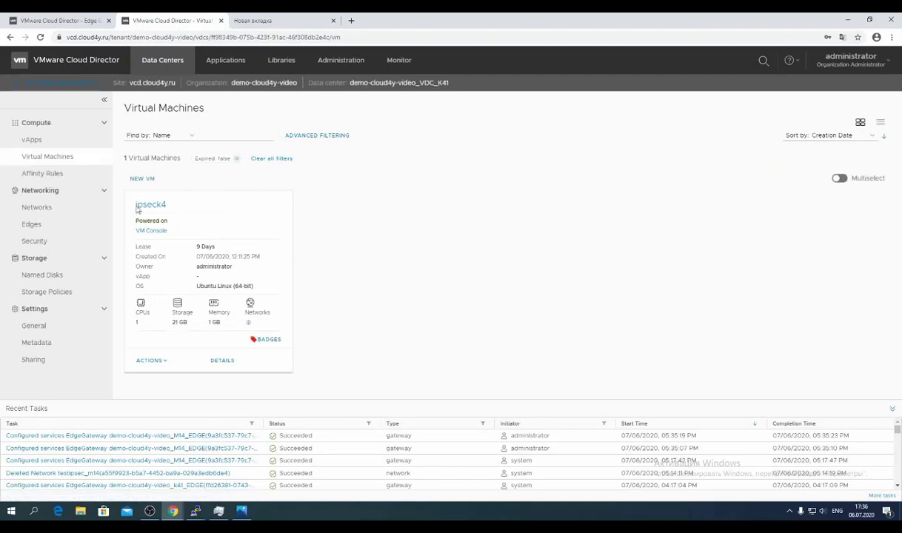
pyautogui.click(33, 224)
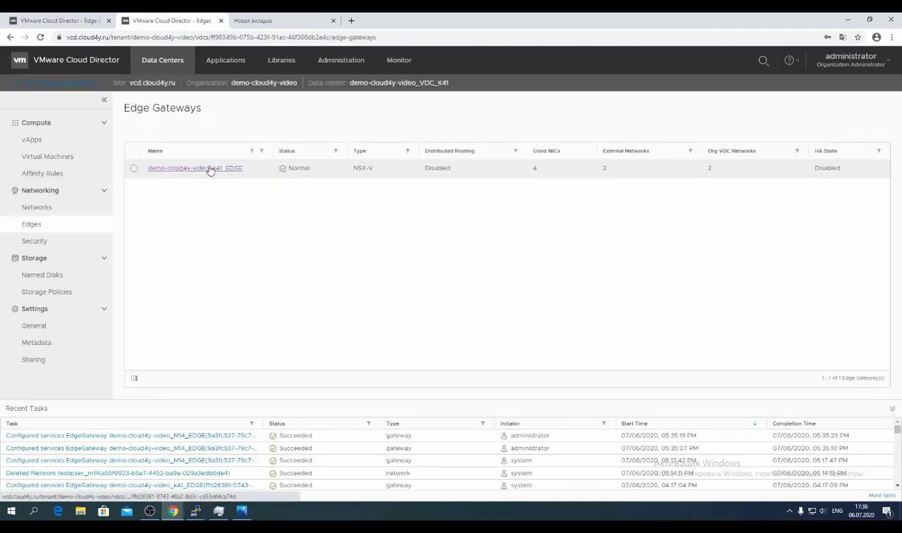
# Show the k41_EDGE gateway's IP allocations and copy external IP 176.53.182.80.
pyautogui.click(191, 168)
pyautogui.click(152, 196)
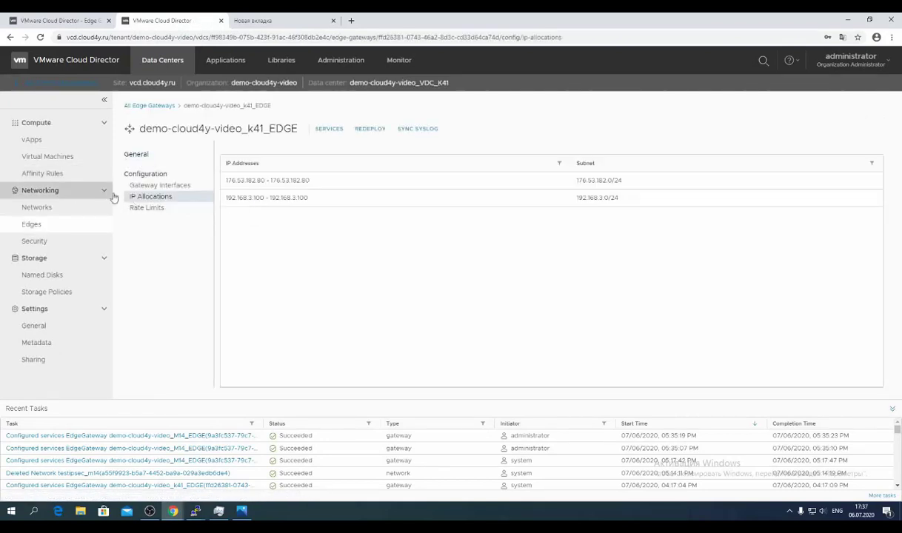
pyautogui.doubleClick(237, 180)
pyautogui.hotkey('ctrl', 'c')
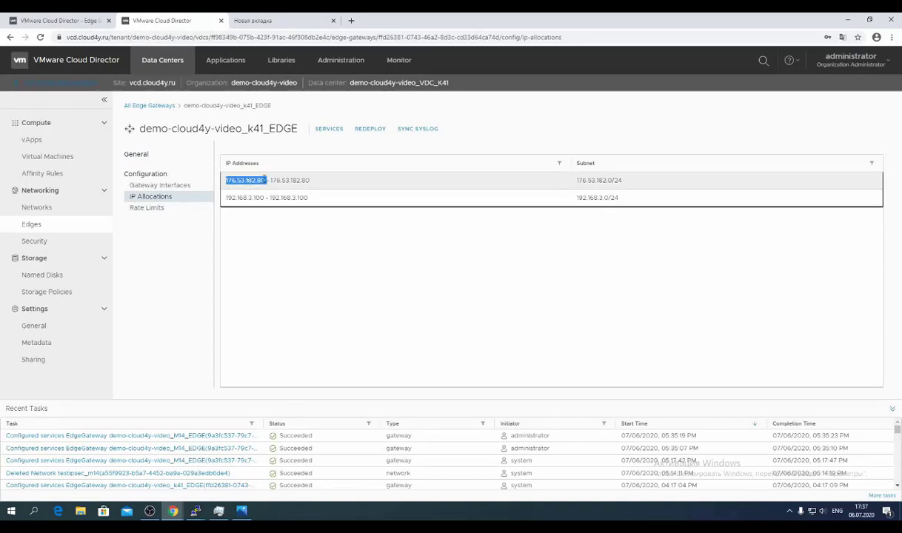
pyautogui.tripleClick(248, 182)
pyautogui.click(241, 511)
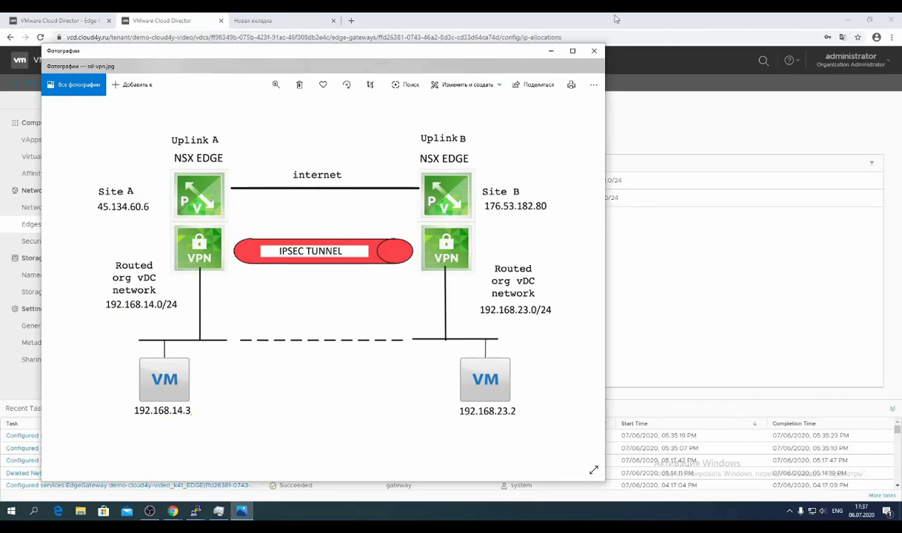
pyautogui.click(552, 52)
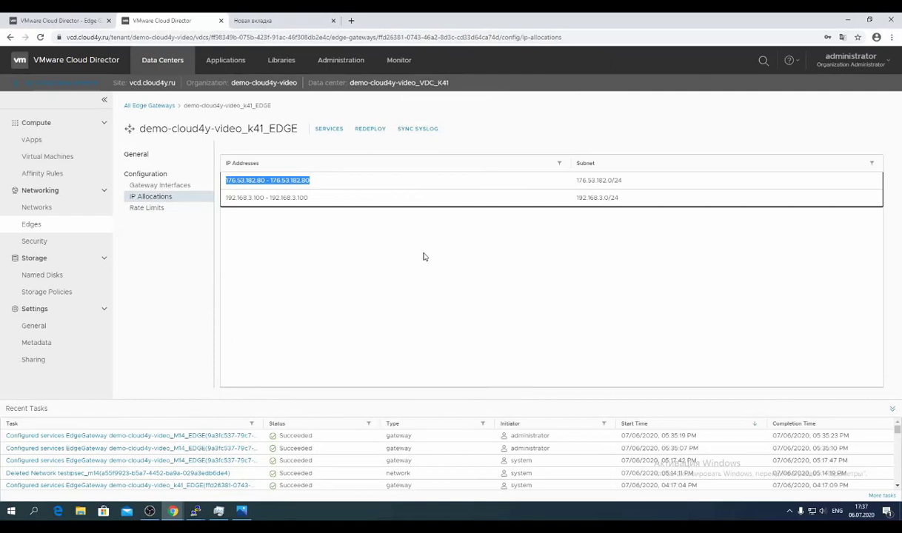
# Add a new IPsec VPN site on the gateway, enabled with perfect forward secrecy.
pyautogui.click(326, 130)
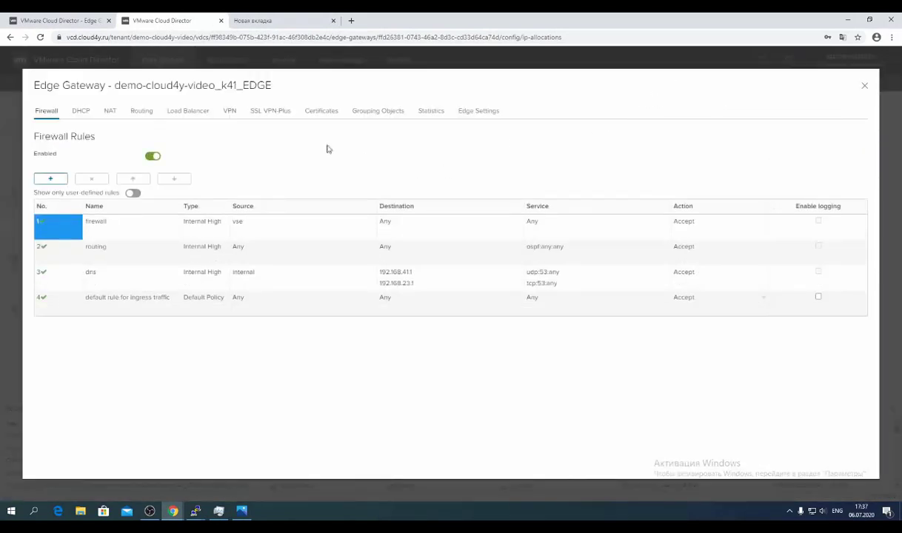
pyautogui.click(230, 112)
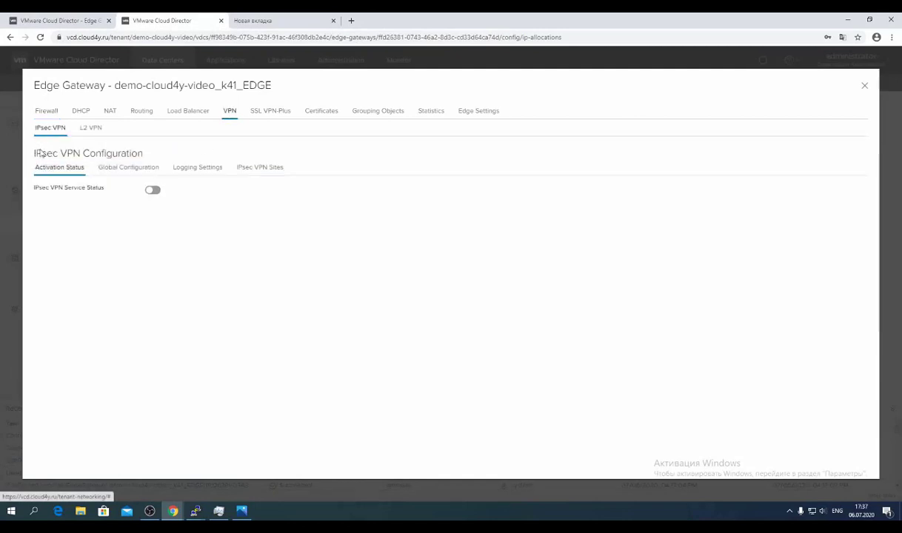
pyautogui.click(259, 173)
pyautogui.click(47, 186)
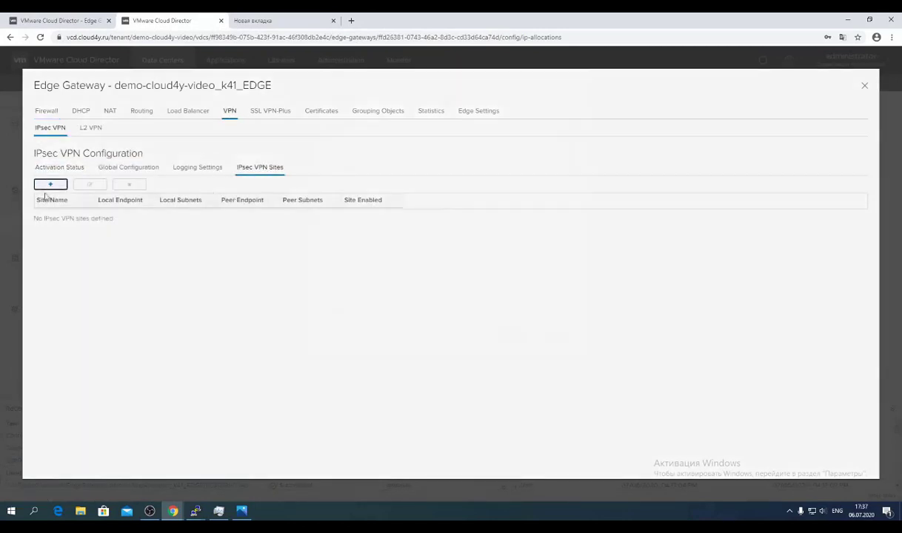
pyautogui.click(446, 172)
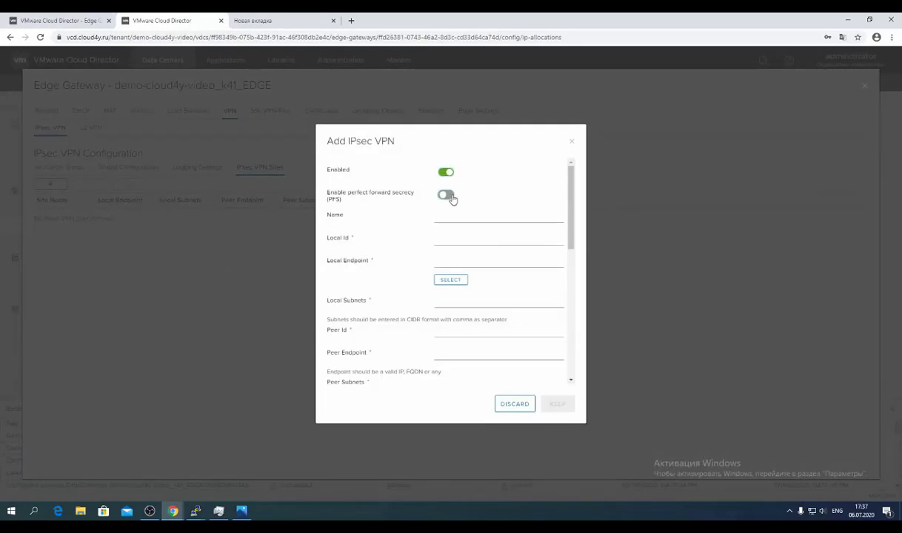
pyautogui.click(448, 197)
# Name the site ipsec_K41 with local endpoint 176.53.182.80 and local subnet 192.168.23.0/24.
pyautogui.click(449, 220)
pyautogui.write('ipsec_K41')
pyautogui.click(456, 243)
pyautogui.click(242, 511)
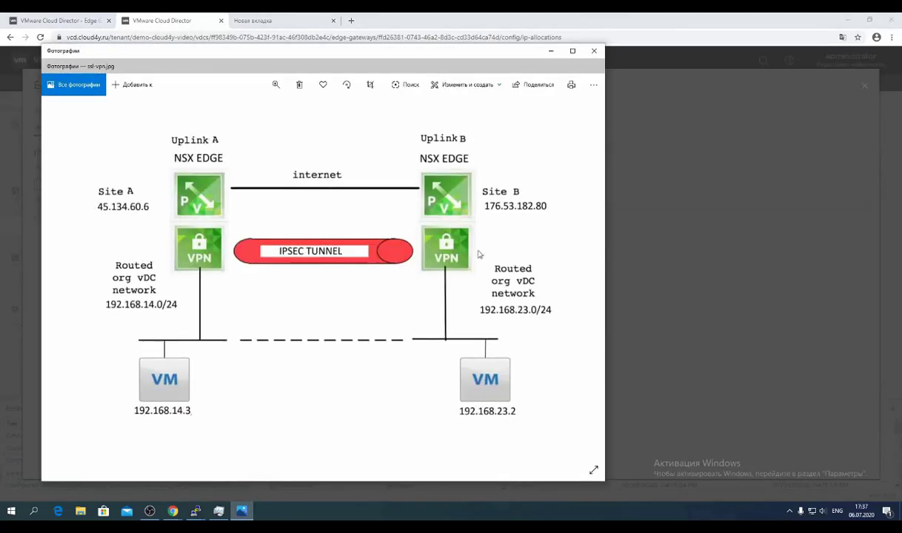
pyautogui.click(550, 55)
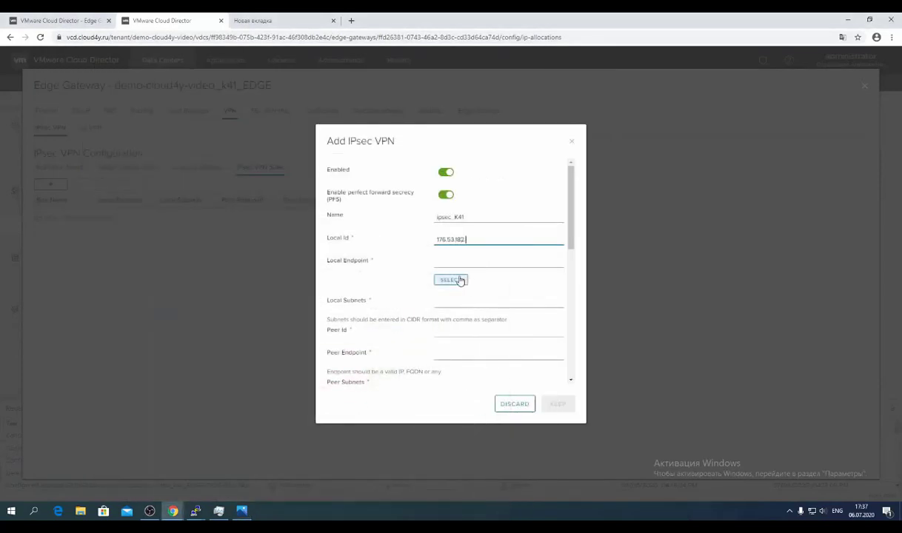
pyautogui.click(453, 262)
pyautogui.hotkey('ctrl', 'v')
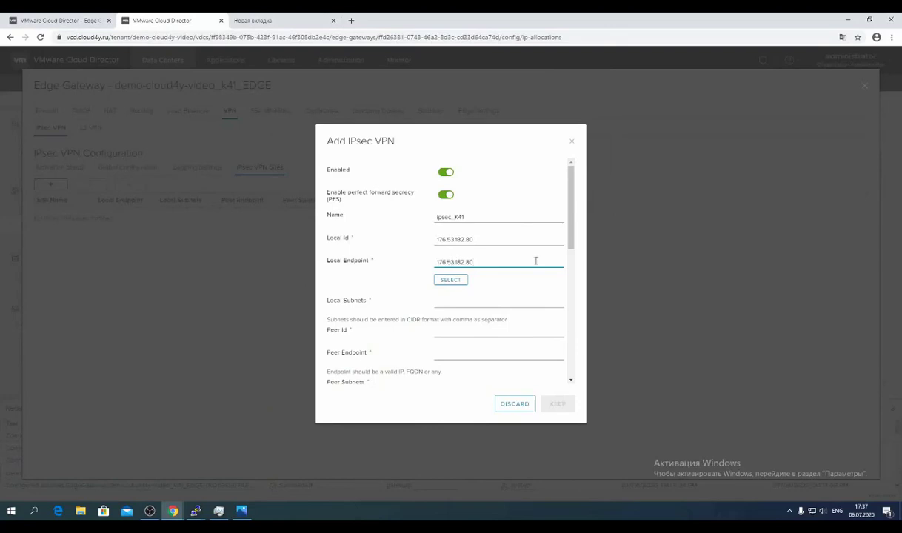
pyautogui.click(487, 298)
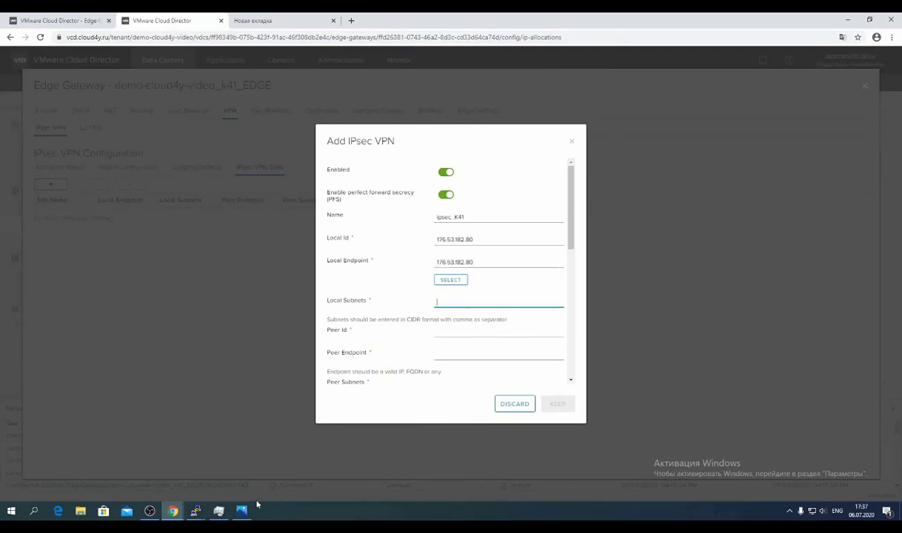
pyautogui.click(242, 512)
pyautogui.click(529, 58)
# Enter peer 45.134.60.6 as ID and endpoint, with peer subnet 192.168.14.0/24.
pyautogui.press('Tab')
pyautogui.click(244, 512)
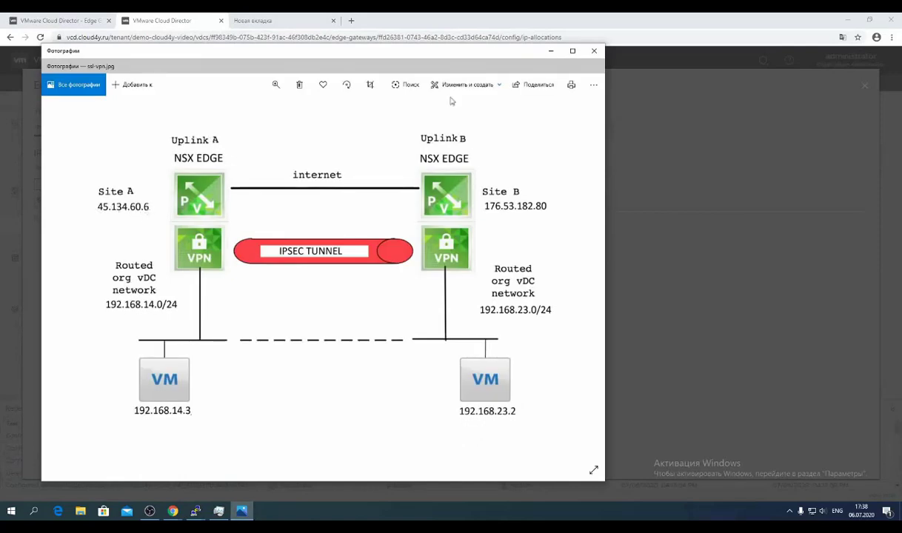
pyautogui.click(550, 51)
pyautogui.write('45.134')
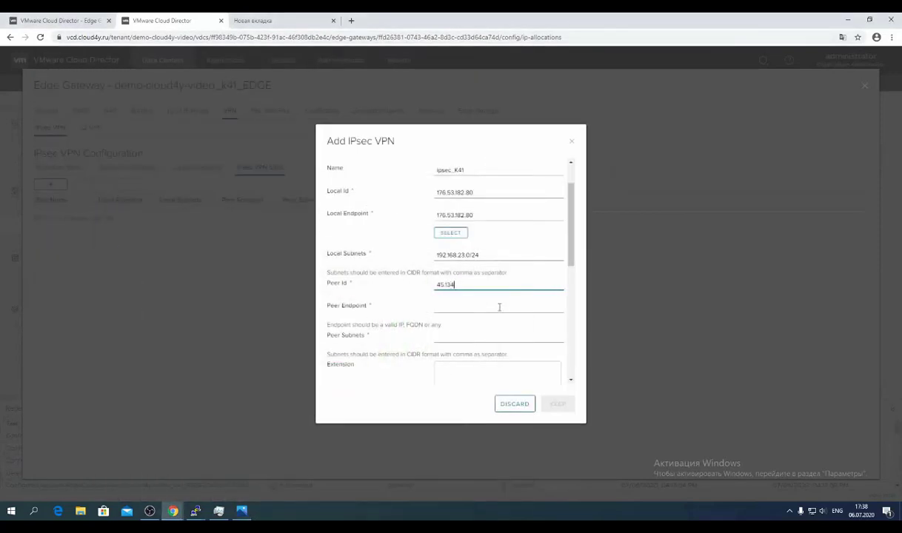
pyautogui.write('.60.6')
pyautogui.press('Tab')
pyautogui.write('45.134.60.6')
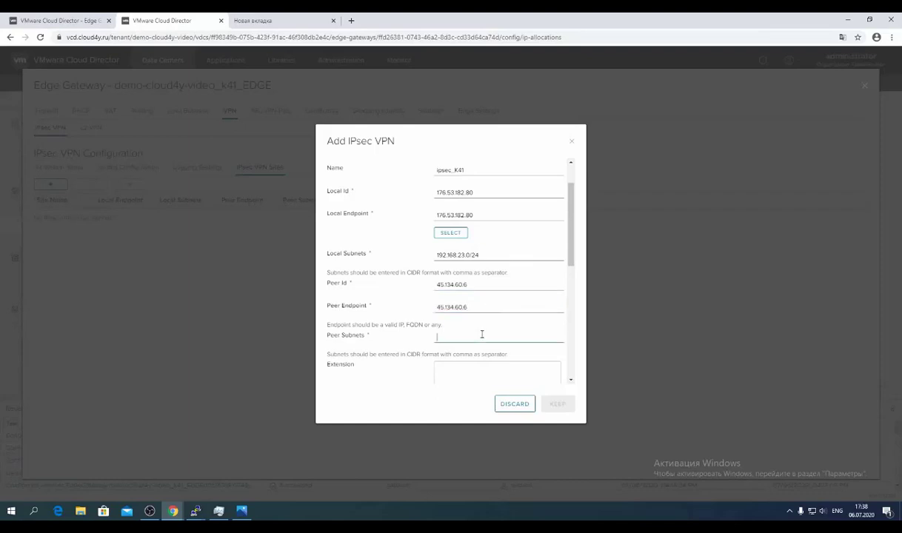
pyautogui.press('Tab')
pyautogui.click(244, 512)
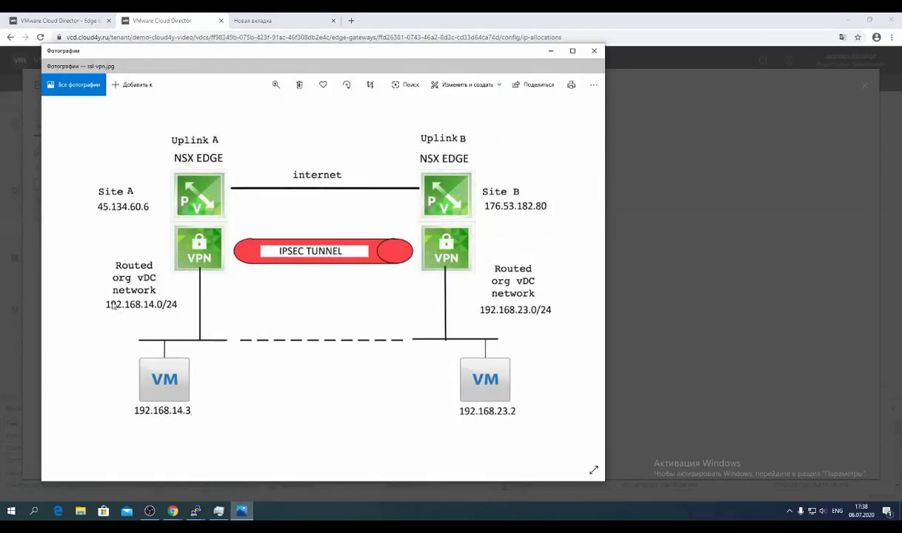
pyautogui.click(551, 51)
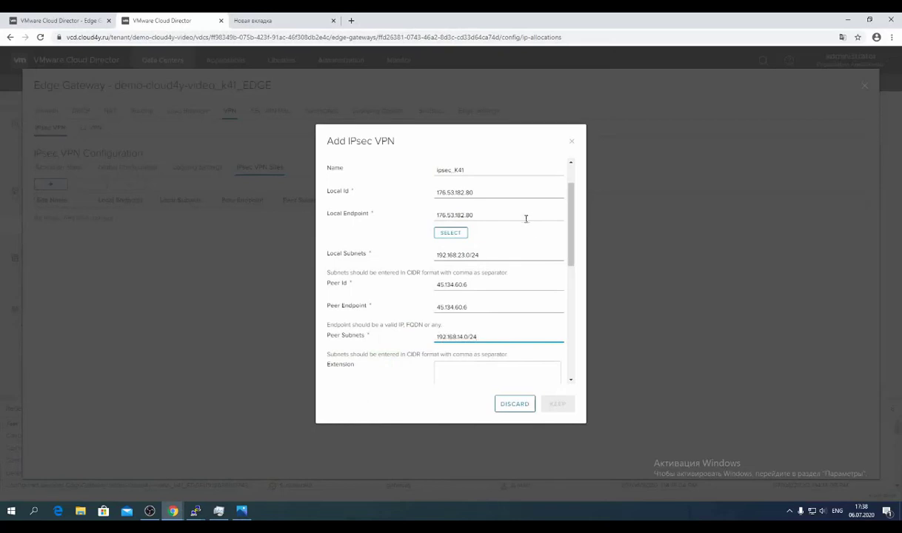
# Choose AES256 encryption and PSK authentication, enter the pre-shared key, and save the site.
pyautogui.scroll(-2, 427, 316)
pyautogui.click(465, 289)
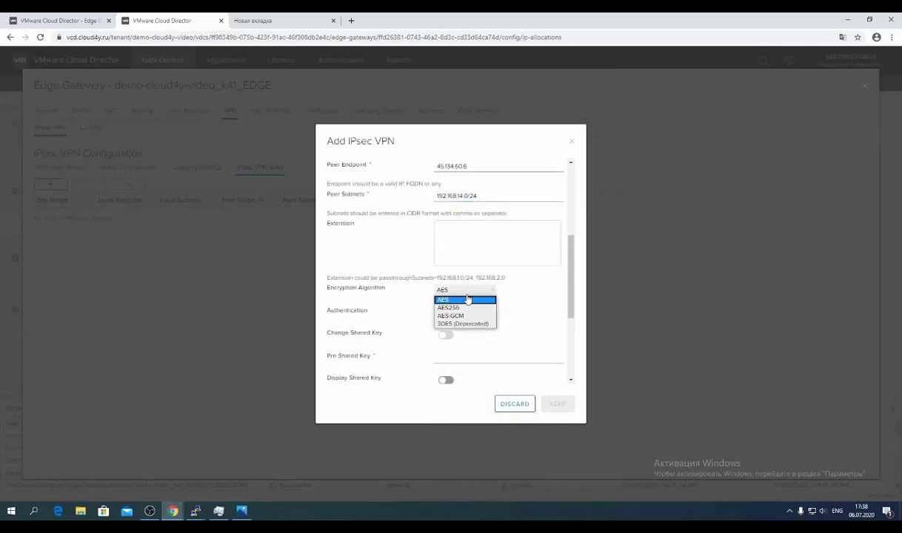
pyautogui.click(469, 308)
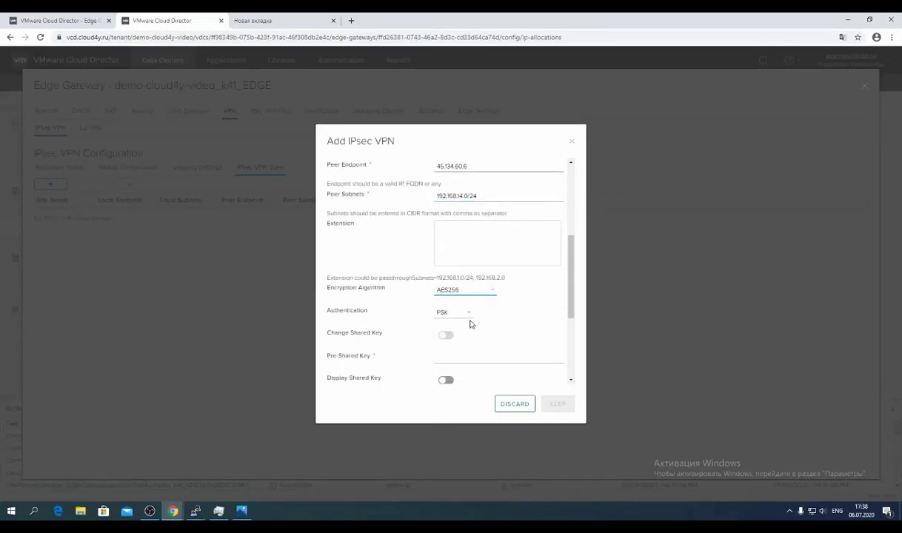
pyautogui.click(467, 316)
pyautogui.click(466, 323)
pyautogui.click(474, 358)
pyautogui.write('1')
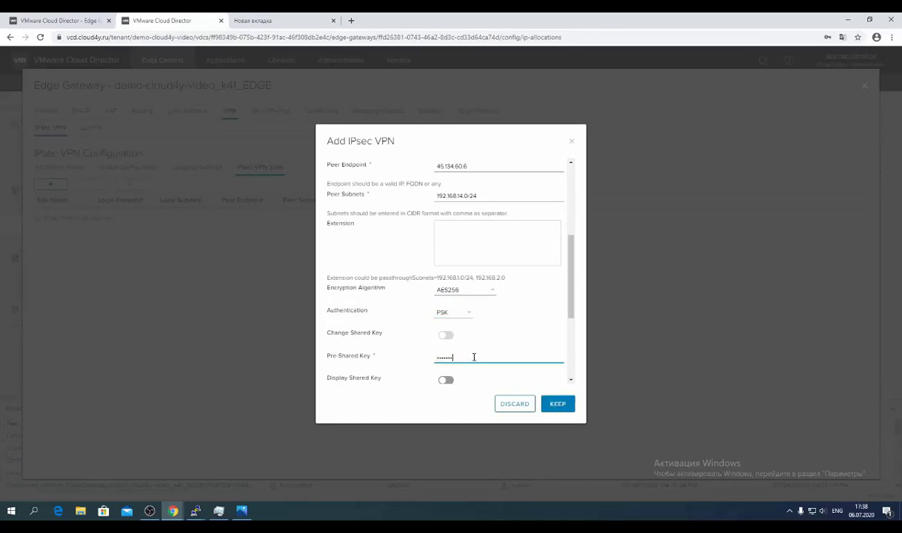
pyautogui.scroll(-3, 447, 352)
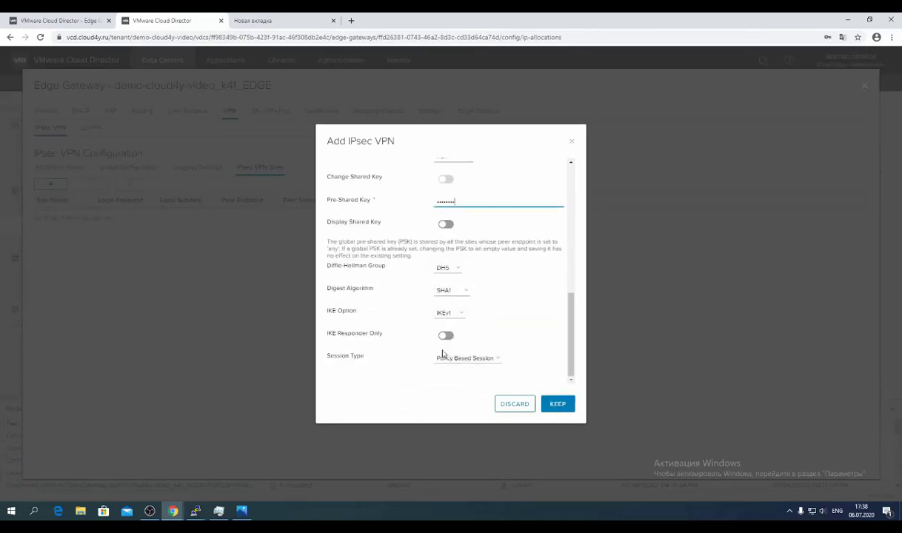
pyautogui.click(558, 406)
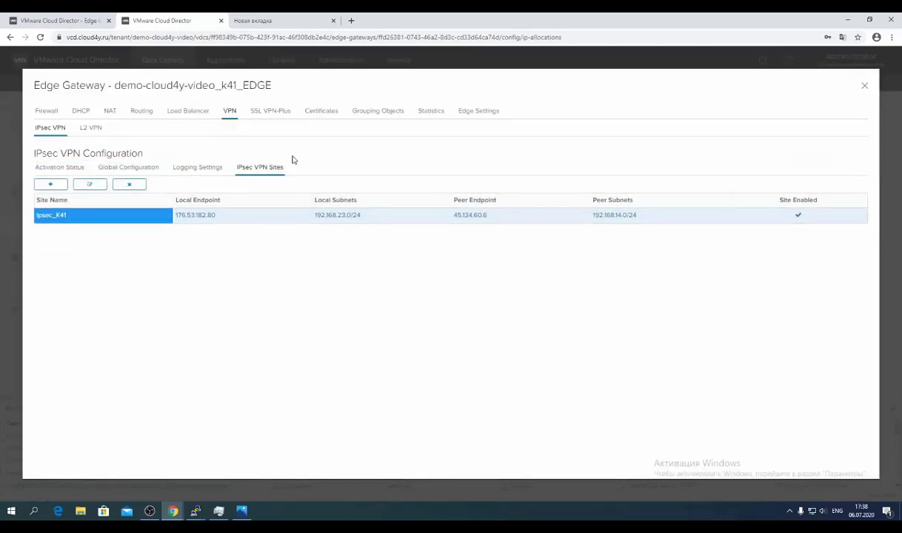
# Switch the IPsec VPN service status on and save the change.
pyautogui.click(62, 168)
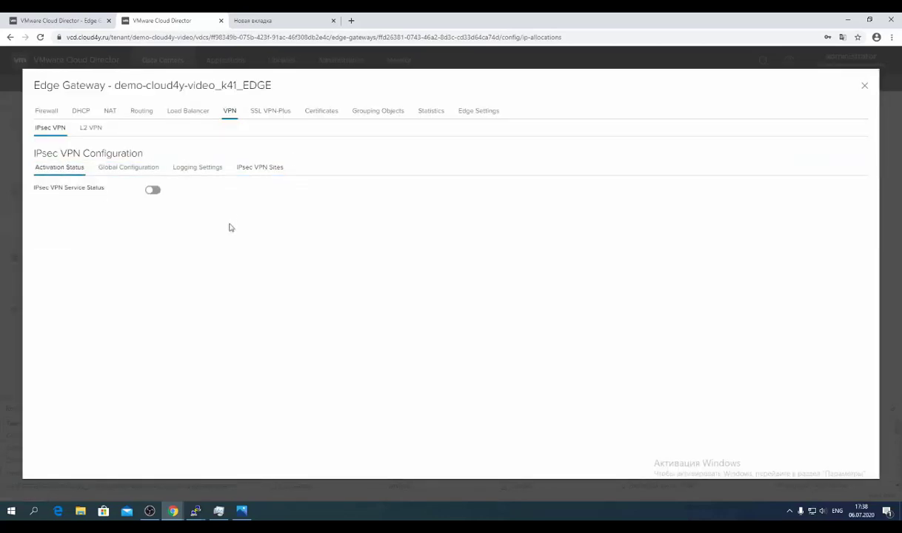
pyautogui.click(151, 190)
pyautogui.click(788, 170)
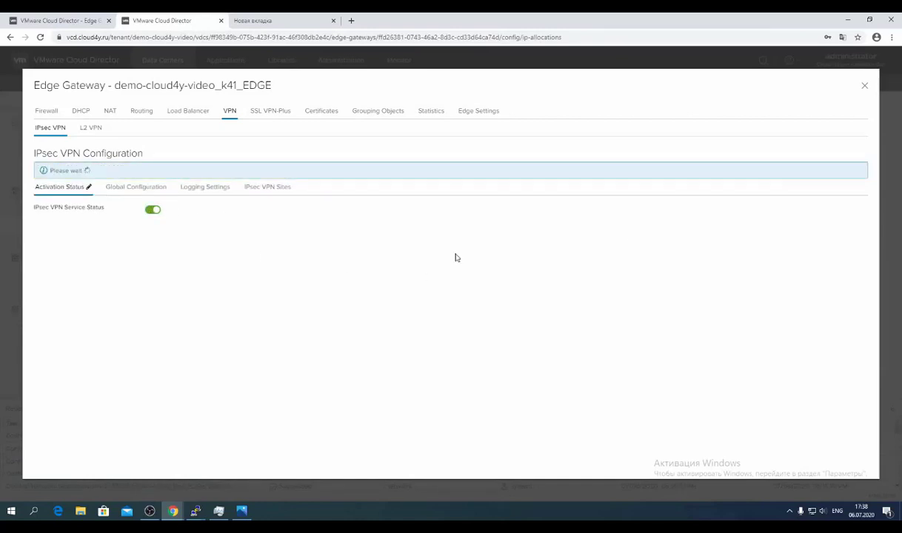
# Check the IPsec VPN statistics showing both channel and tunnel status up.
pyautogui.click(429, 113)
pyautogui.click(102, 127)
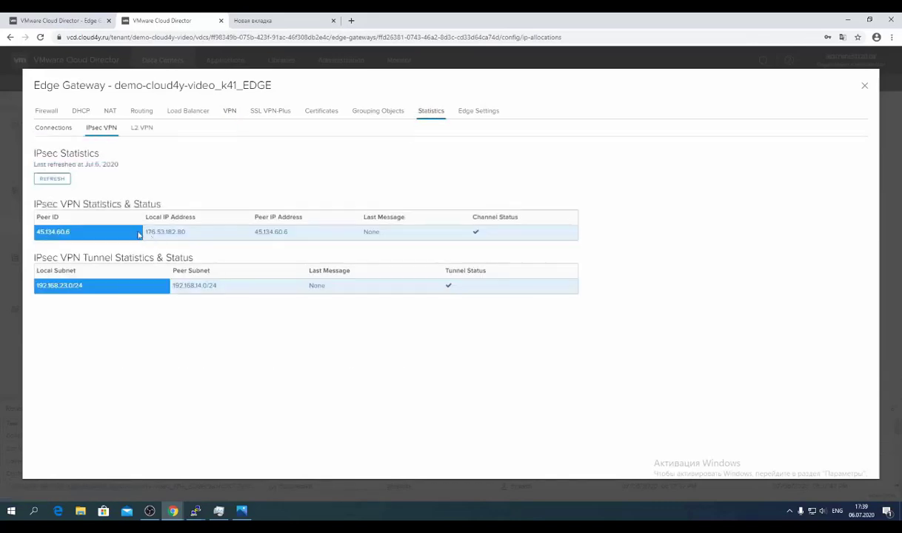
pyautogui.click(480, 235)
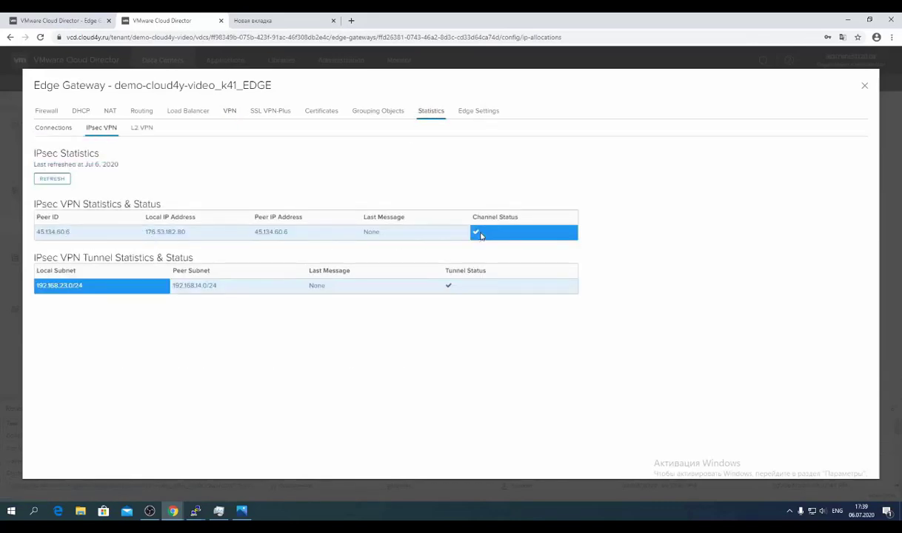
pyautogui.click(467, 234)
pyautogui.click(473, 234)
pyautogui.click(452, 286)
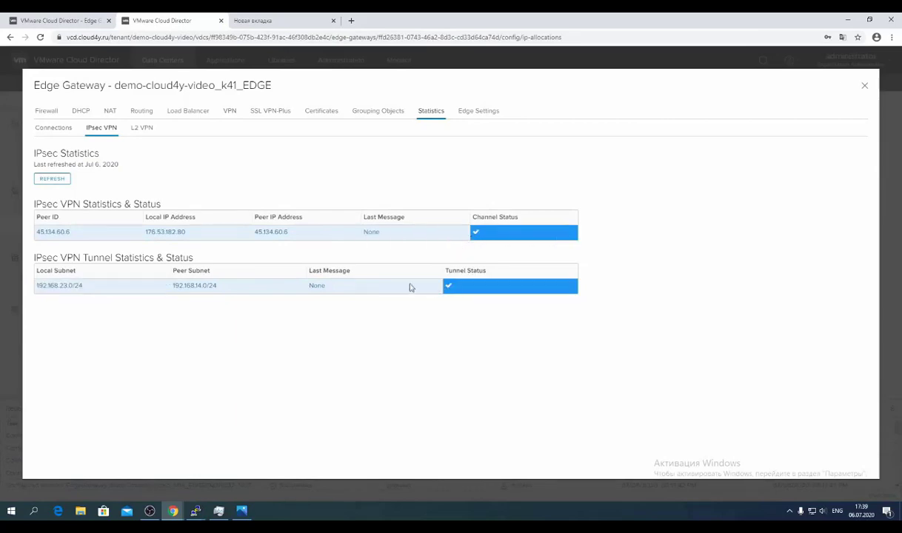
pyautogui.click(441, 286)
pyautogui.click(454, 288)
pyautogui.click(396, 287)
pyautogui.click(241, 511)
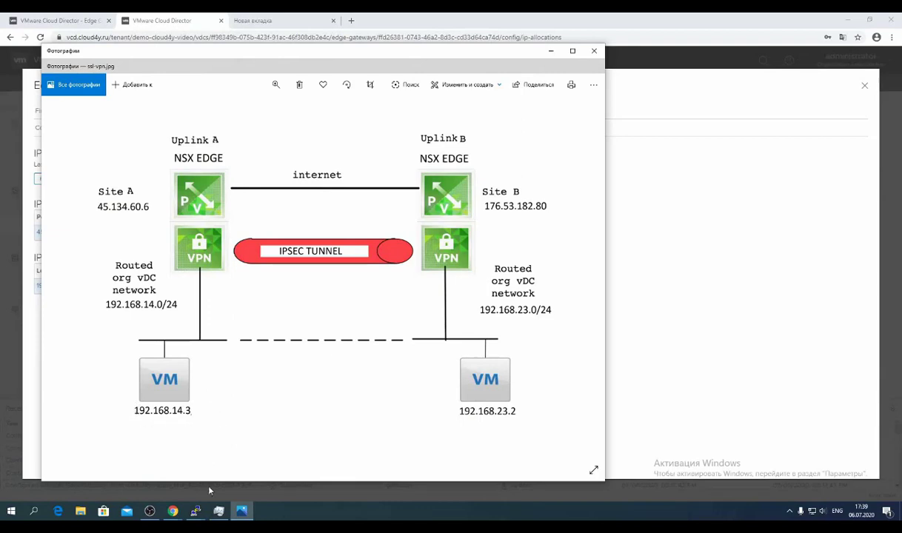
# In the Ubuntu server terminal, clear the screen and run ip addr showing 192.168.14.3.
pyautogui.click(200, 512)
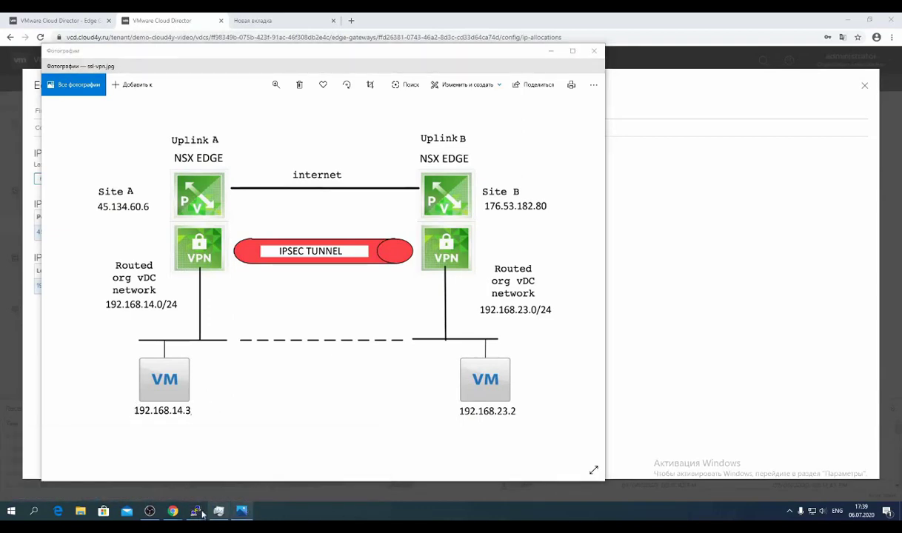
pyautogui.moveTo(200, 512)
pyautogui.click(196, 452)
pyautogui.write('ip')
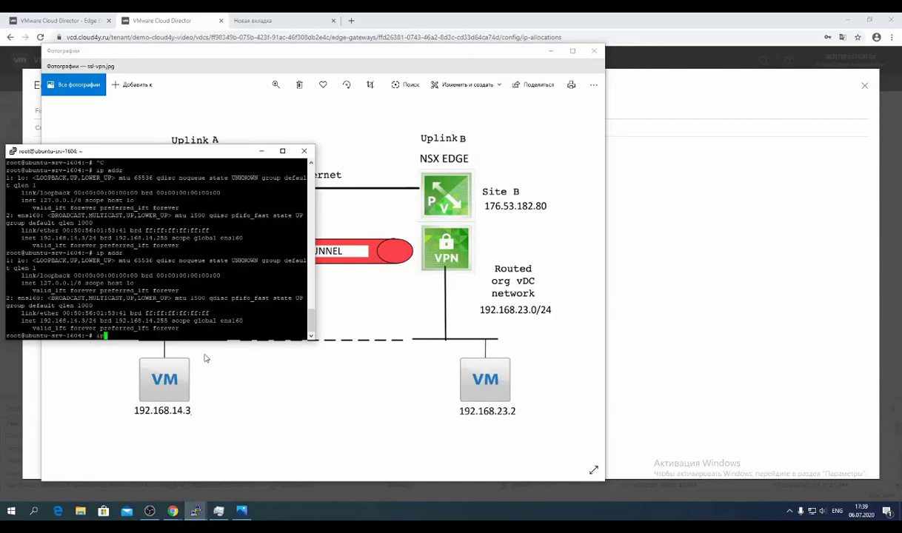
pyautogui.write(' add')
pyautogui.hotkey('ctrl', 'c')
pyautogui.hotkey('ctrl', 'c')
pyautogui.write('cls')
pyautogui.press('Return')
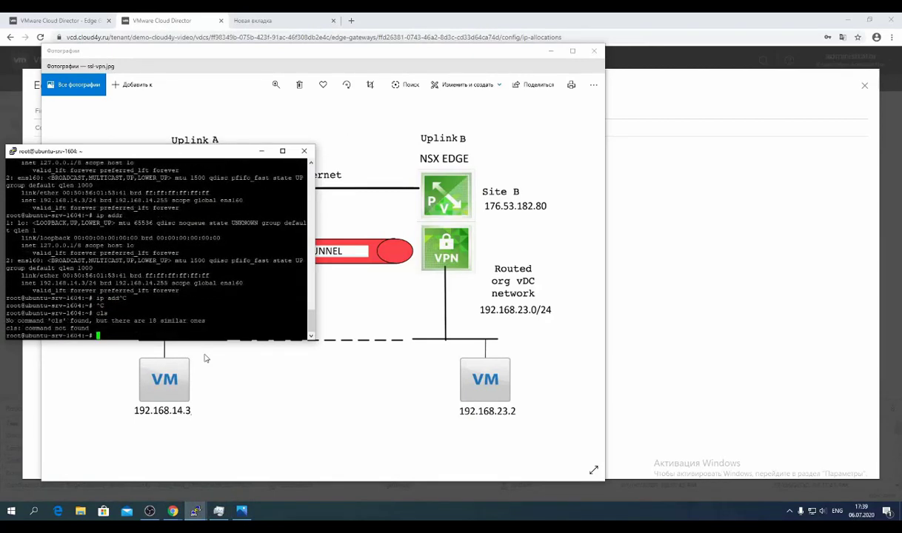
pyautogui.write('clear')
pyautogui.press('Return')
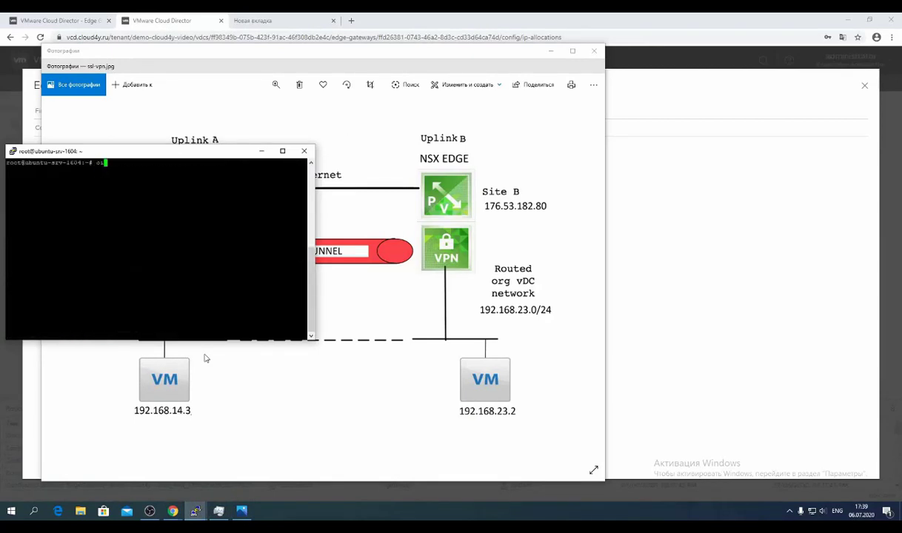
pyautogui.write('ip addr')
pyautogui.press('Return')
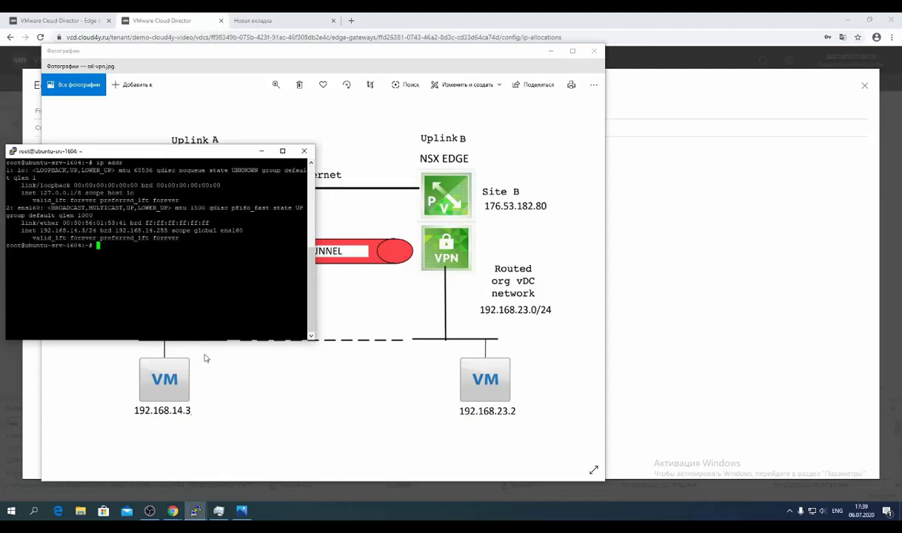
pyautogui.moveTo(40, 231); pyautogui.dragTo(86, 230)
# Ping 192.168.23.2 from this VM and stop it to see 0% packet loss.
pyautogui.write('ping 192.168.23.2')
pyautogui.press('Return')
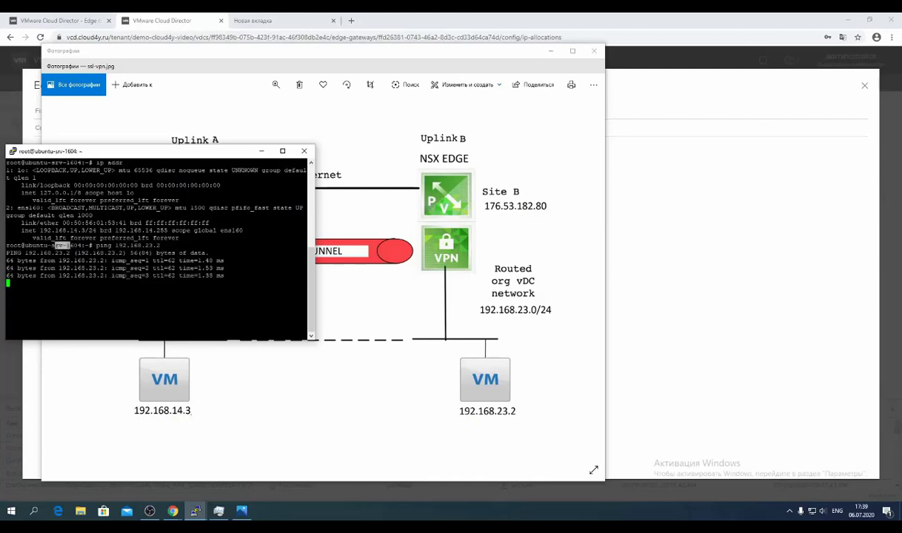
pyautogui.moveTo(55, 245); pyautogui.dragTo(226, 276)
pyautogui.hotkey('ctrl', 'c')
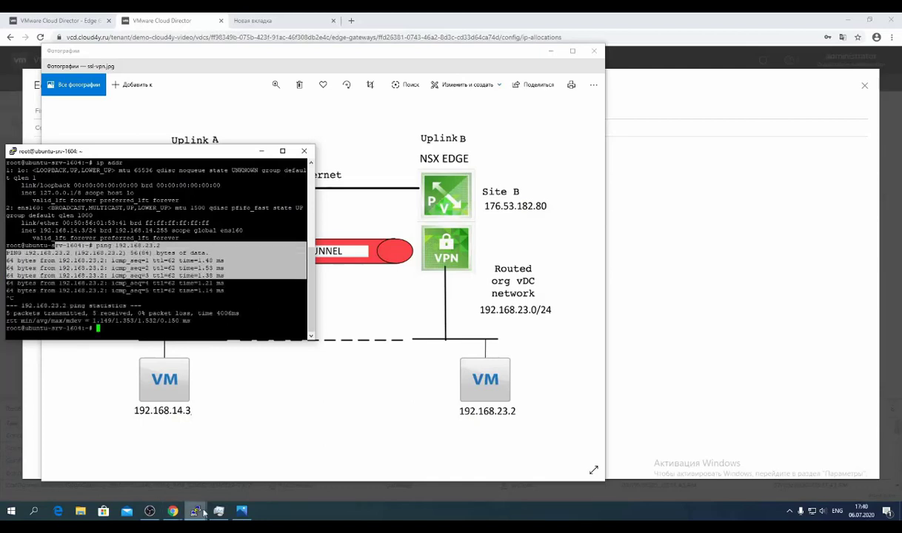
# In the ipseck4 VM terminal, clear the screen and run ip addr showing 192.168.23.2.
pyautogui.click(198, 514)
pyautogui.click(329, 480)
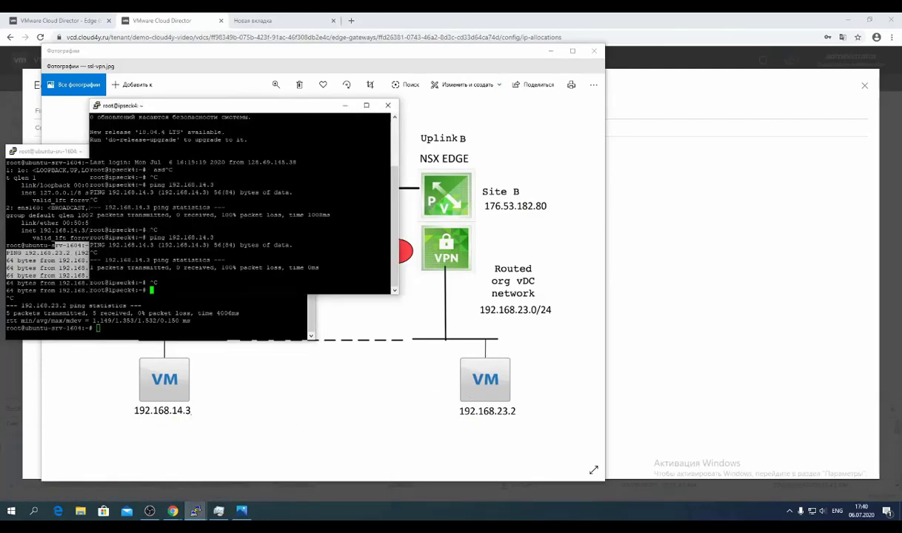
pyautogui.write('ip a')
pyautogui.hotkey('ctrl', 'c')
pyautogui.write('clear')
pyautogui.press('Return')
pyautogui.write('ip addr')
pyautogui.press('Return')
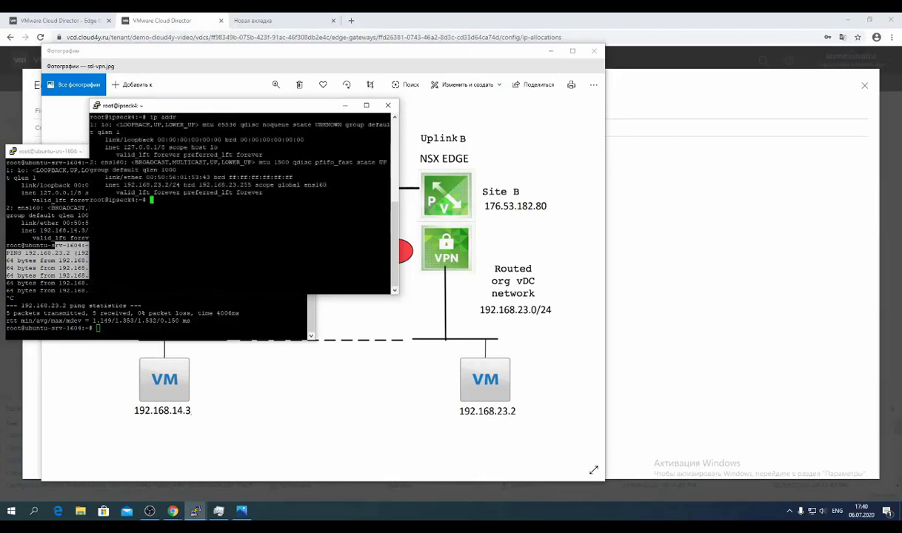
pyautogui.moveTo(115, 176); pyautogui.dragTo(160, 176)
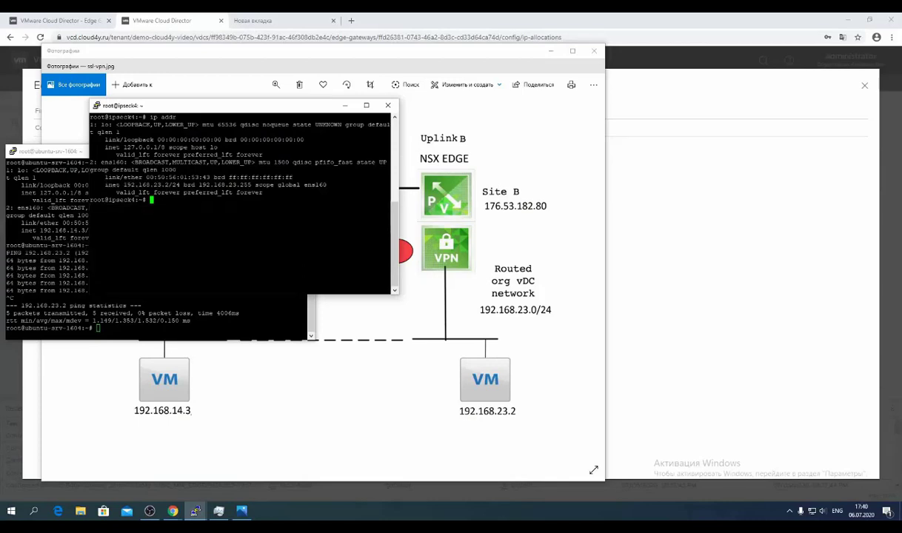
# Ping 192.168.14.3 from the ipseck4 VM and stop it with 0% packet loss.
pyautogui.write('ping 192.168.14.3')
pyautogui.press('Return')
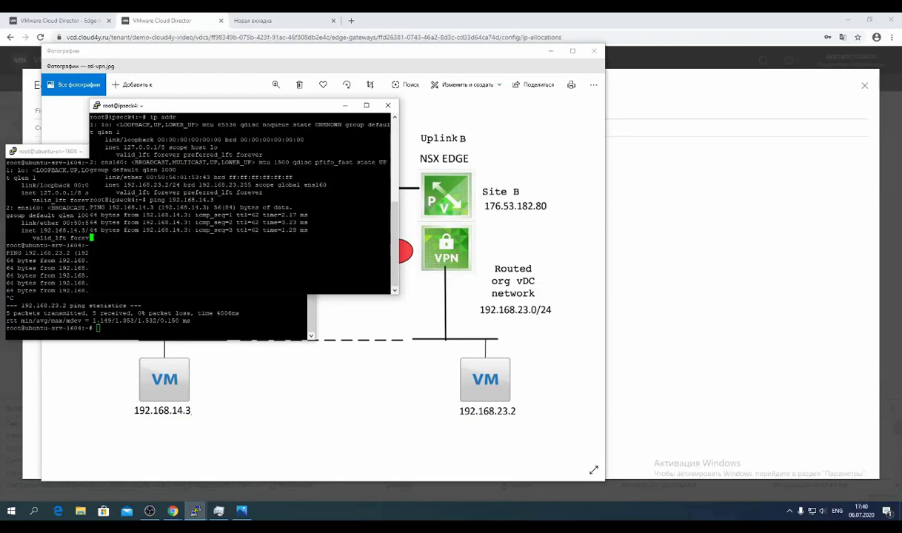
pyautogui.hotkey('ctrl', 'c')
pyautogui.hotkey('ctrl', 'c')
pyautogui.hotkey('ctrl', 'c')
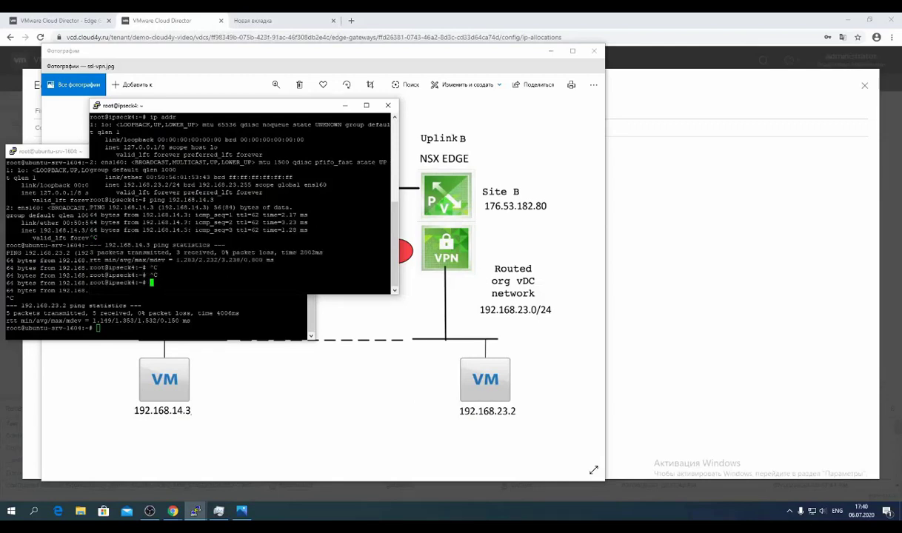
pyautogui.click(148, 18)
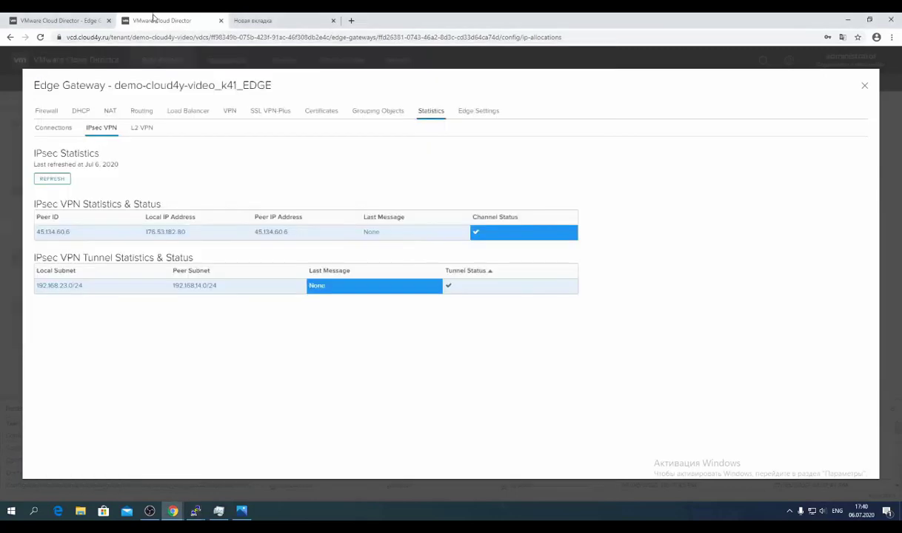
# Close the statistics and reopen the demo-cloud4y-video_k41_EDGE gateway's services settings.
pyautogui.click(864, 86)
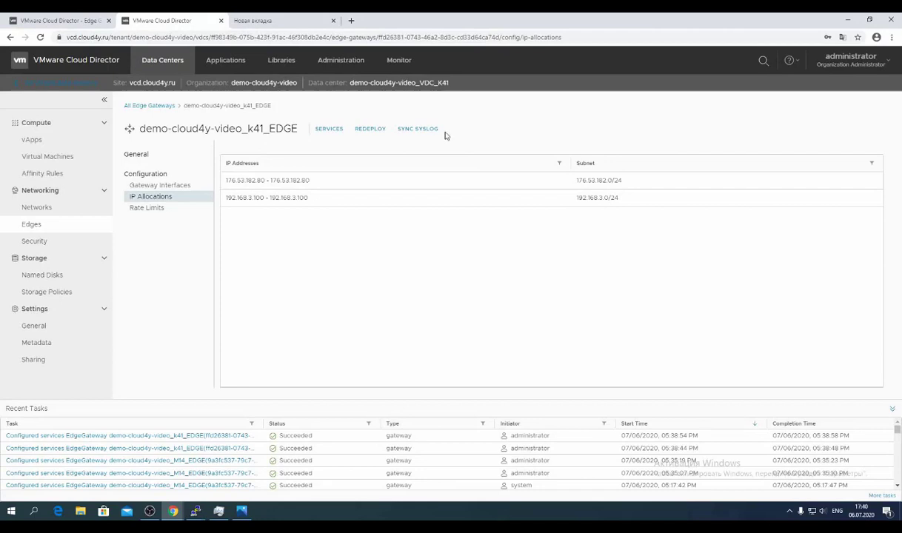
pyautogui.click(78, 226)
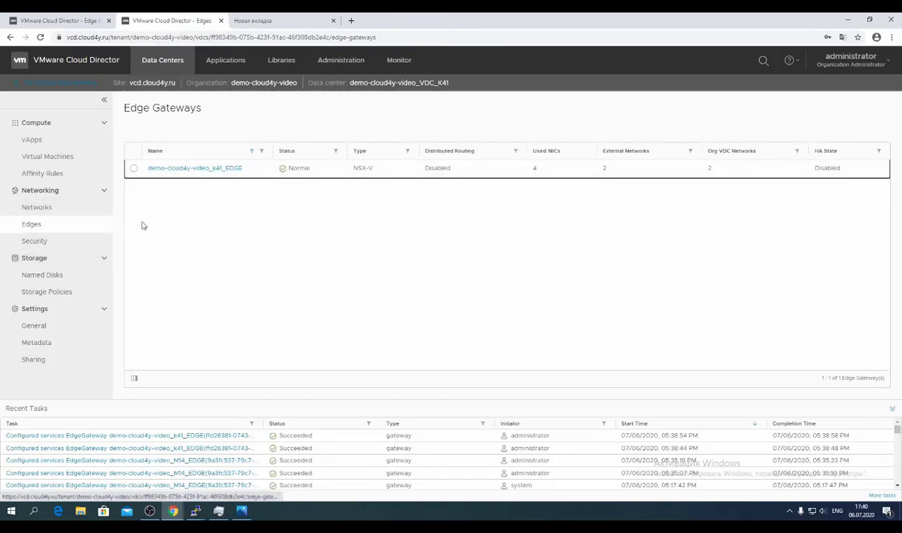
pyautogui.click(201, 170)
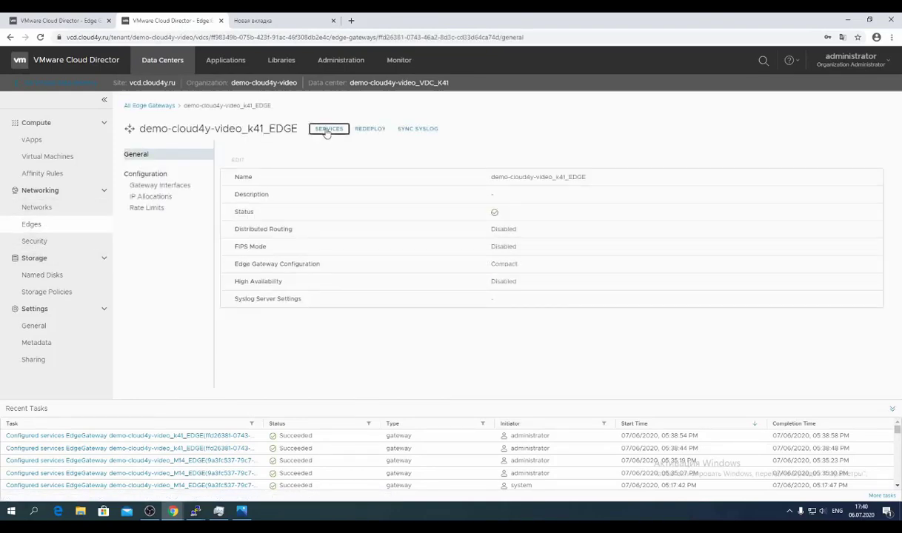
pyautogui.click(328, 130)
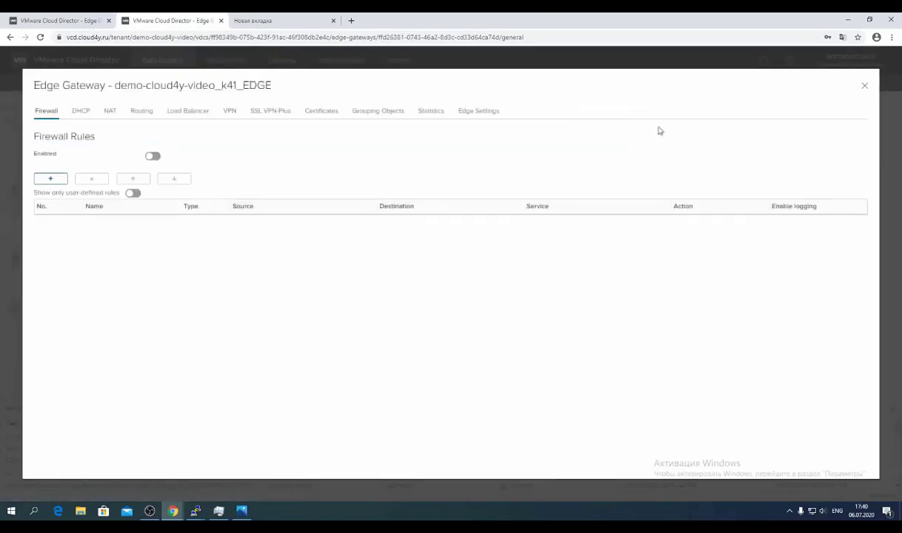
# Confirm SSH is enabled for user admin in Edge Settings and close the dialog.
pyautogui.click(474, 115)
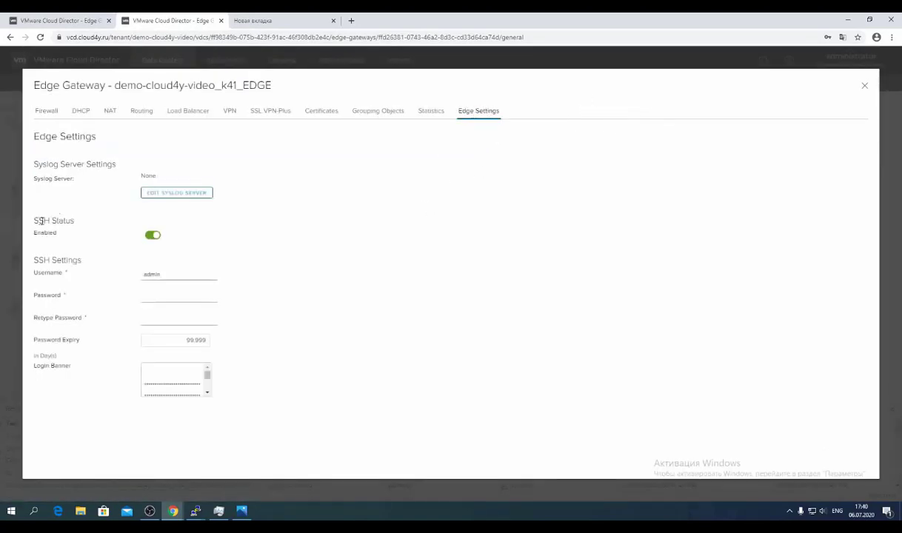
pyautogui.moveTo(41, 221); pyautogui.dragTo(81, 233)
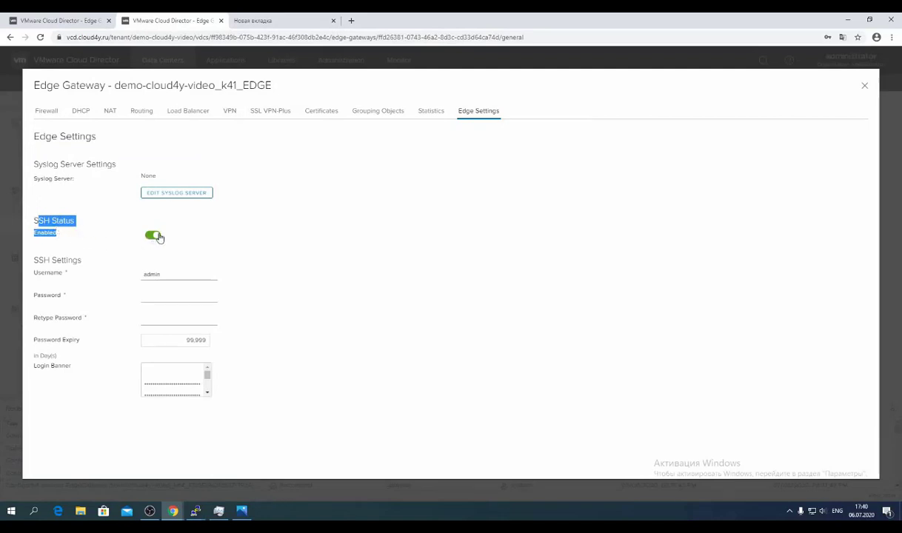
pyautogui.click(148, 295)
pyautogui.click(152, 315)
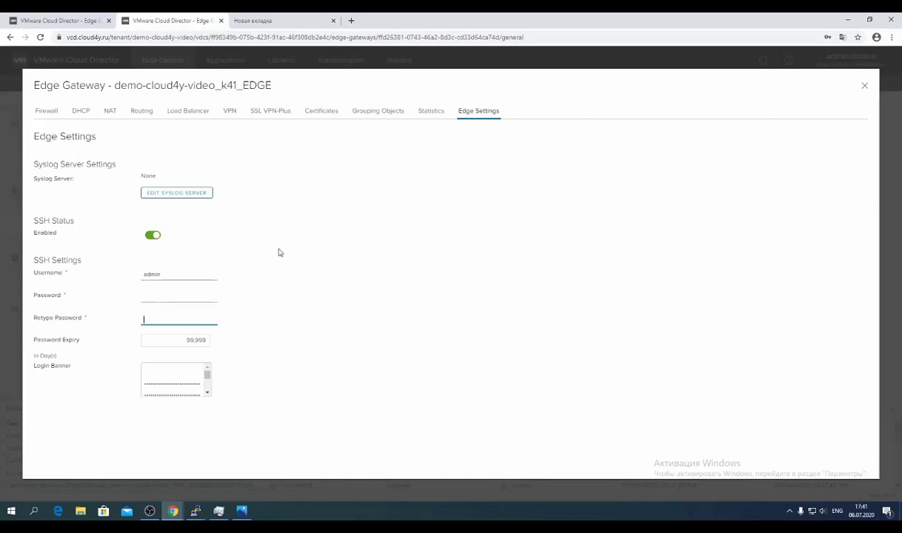
pyautogui.doubleClick(163, 275)
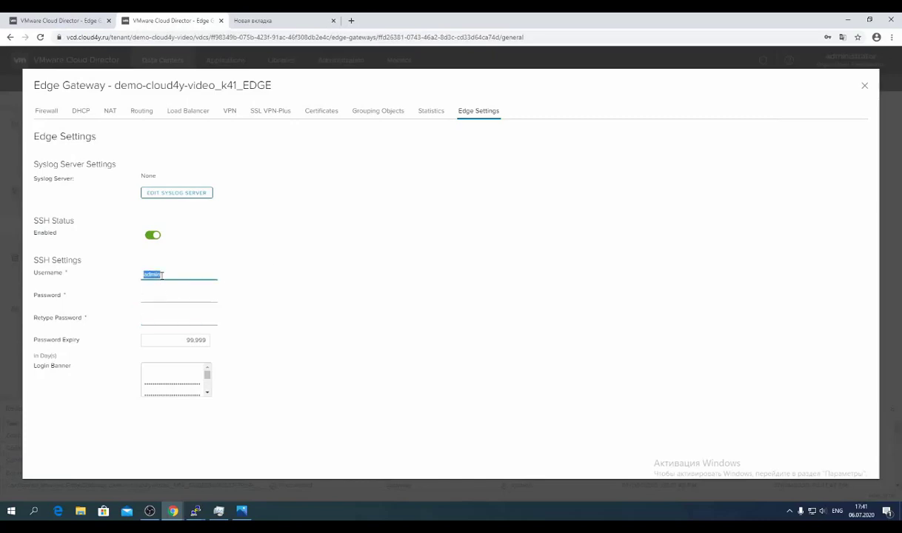
pyautogui.click(865, 85)
pyautogui.moveTo(196, 511)
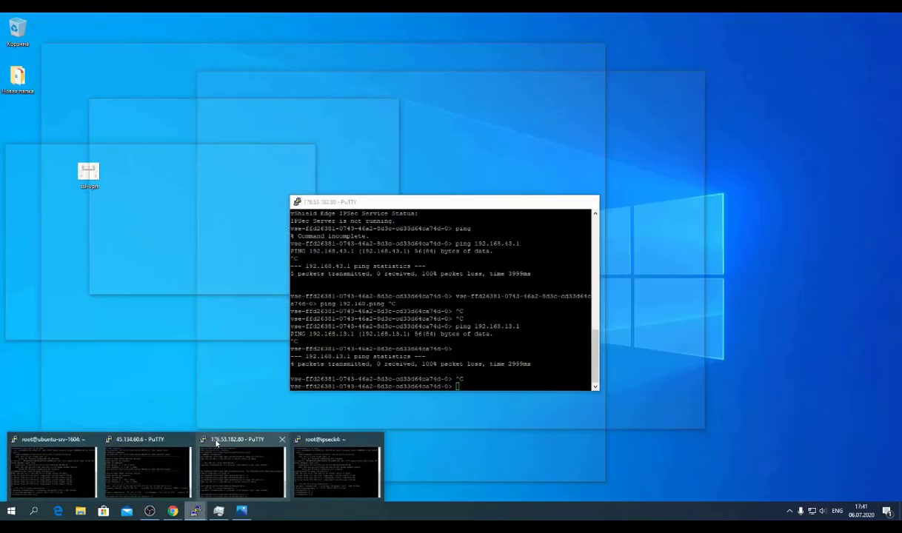
# Run 'show service ipsec' on the 176.53.182.80 edge, confirming 1 site and 1 tunnel up.
pyautogui.click(222, 471)
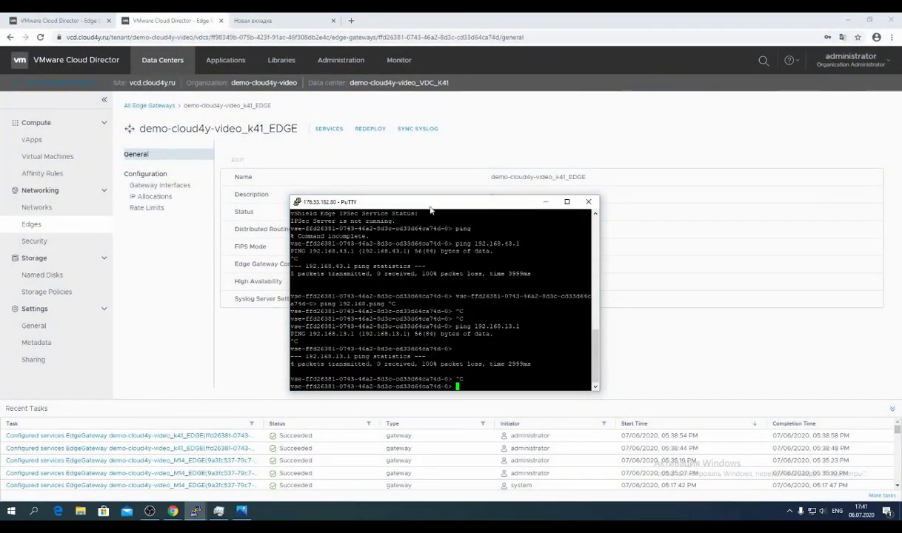
pyautogui.moveTo(431, 210); pyautogui.dragTo(427, 156)
pyautogui.write('show service ipsec')
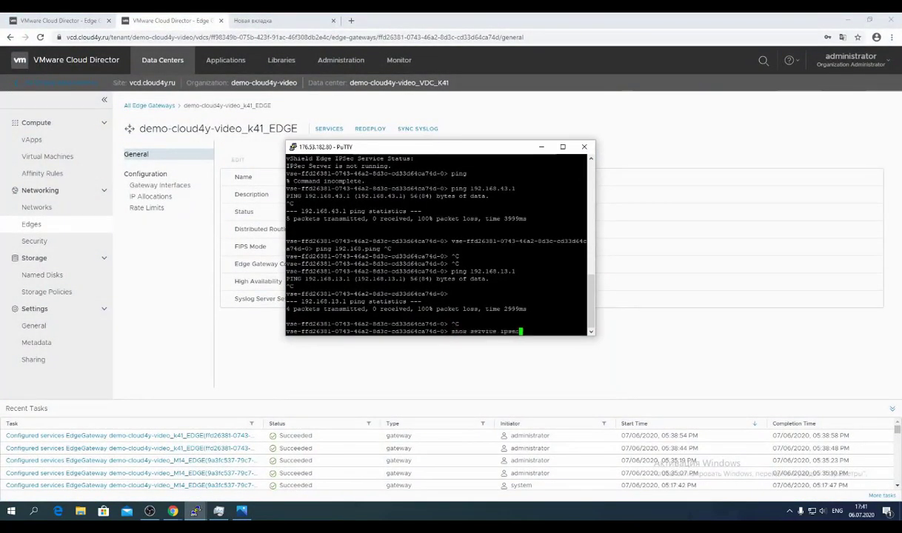
pyautogui.press('Return')
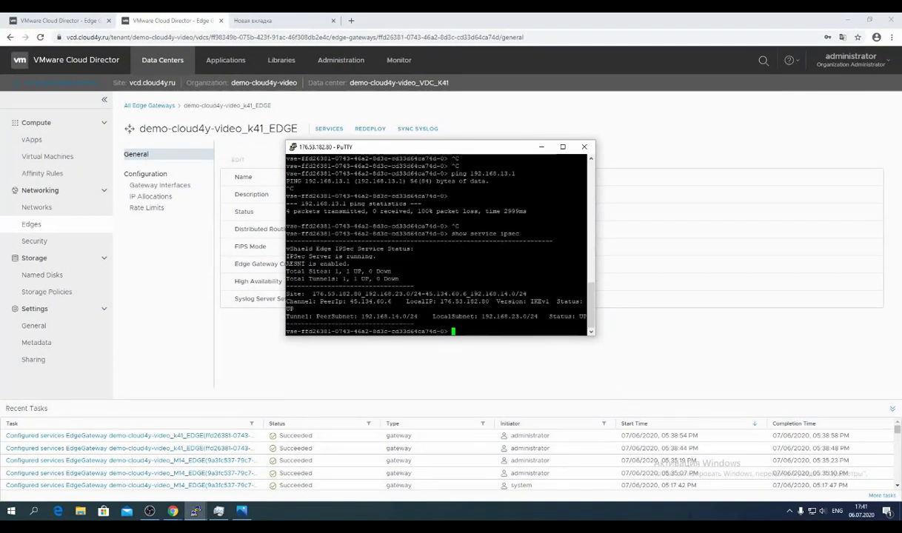
pyautogui.moveTo(304, 271); pyautogui.dragTo(389, 294)
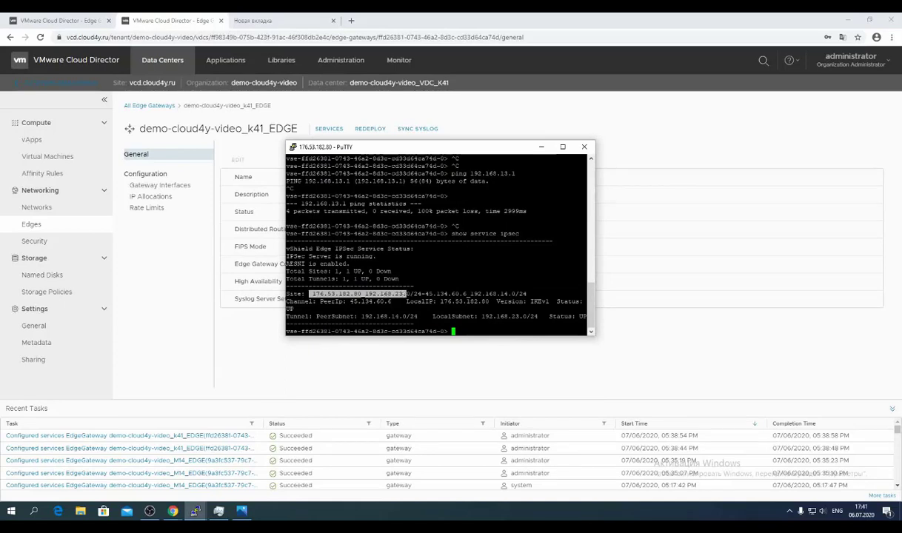
pyautogui.tripleClick(404, 301)
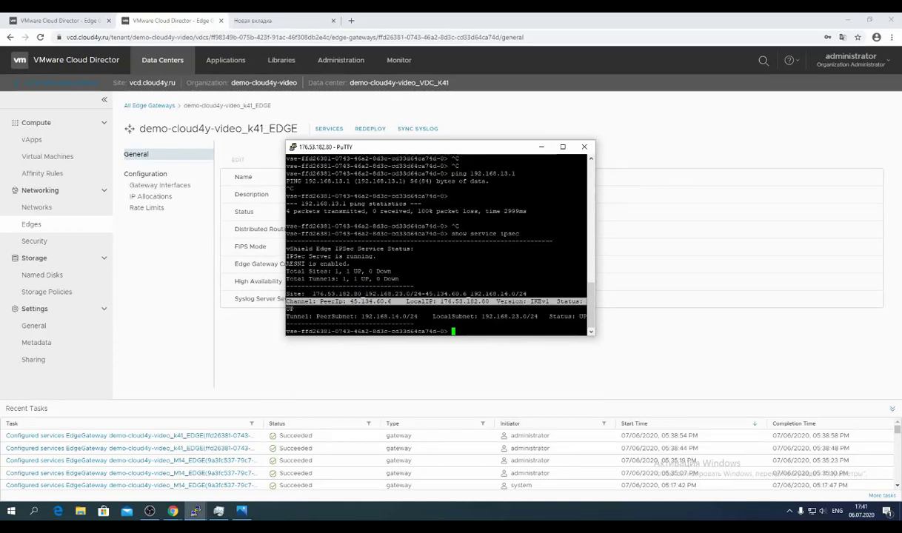
pyautogui.click(160, 16)
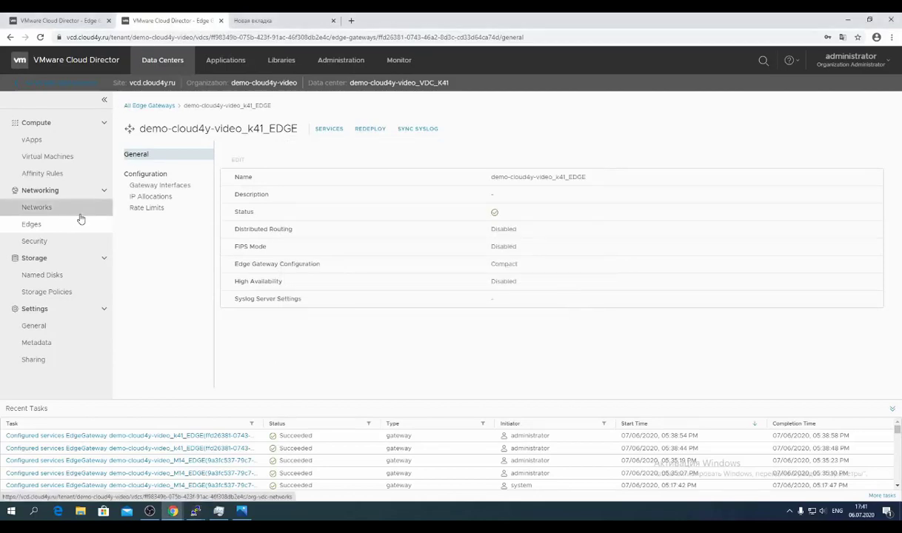
pyautogui.hotkey('alt', 'Tab')
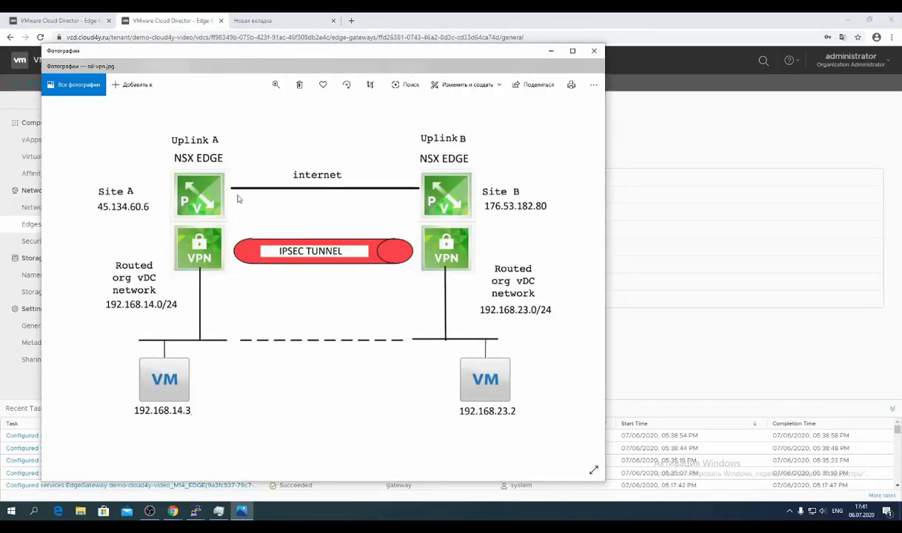